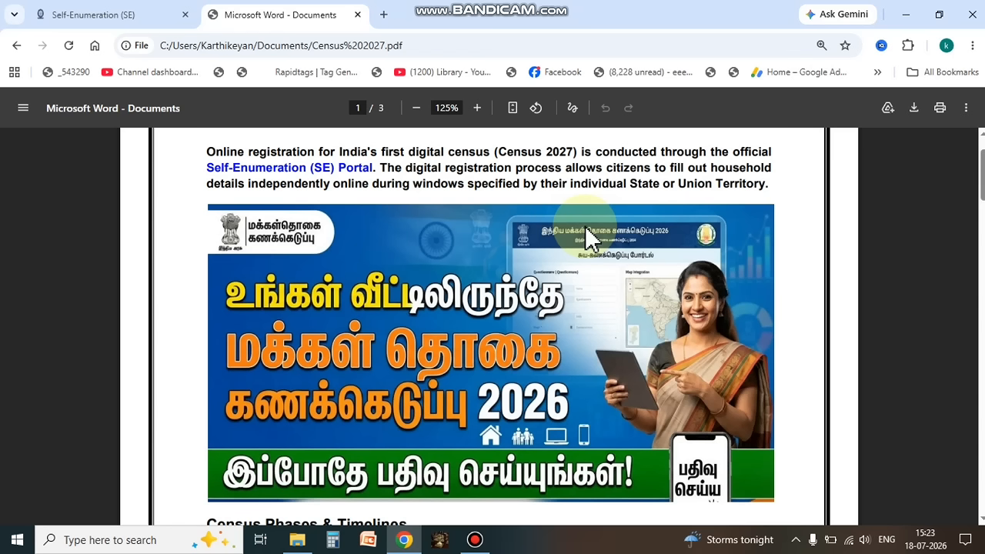
Step: Switch from the census PDF to the Self-Enumeration portal and look over its login page
click(82, 13)
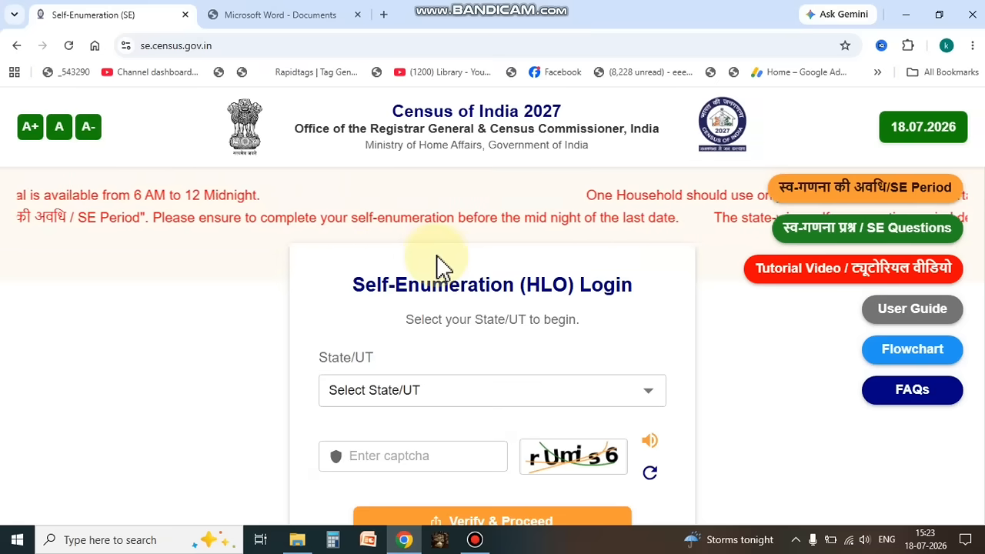
click(279, 14)
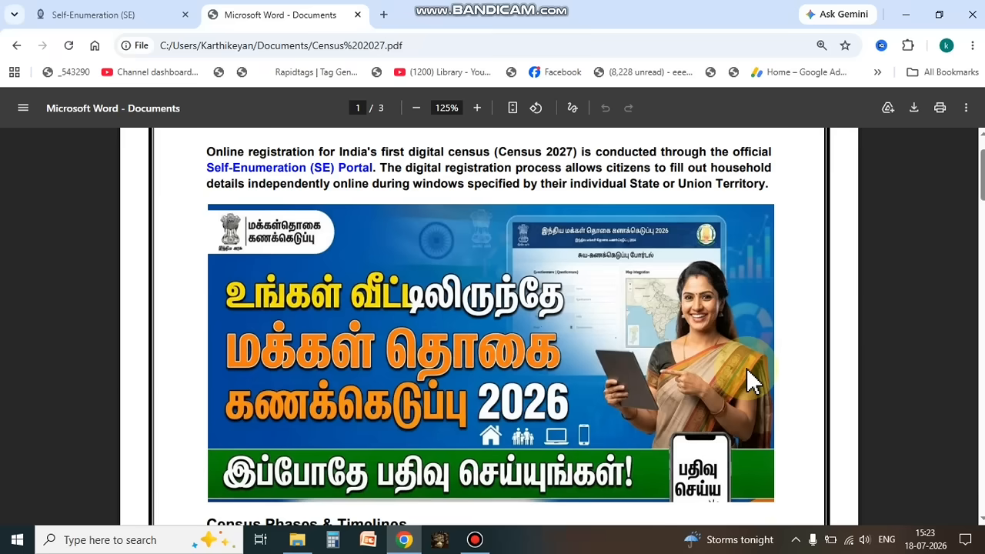
click(146, 14)
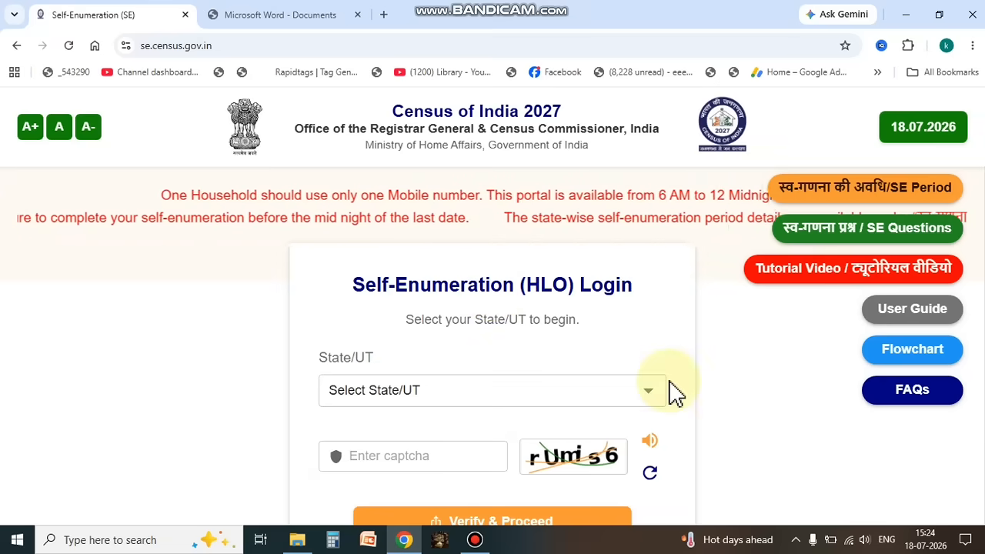
scroll(673, 393, down, 2)
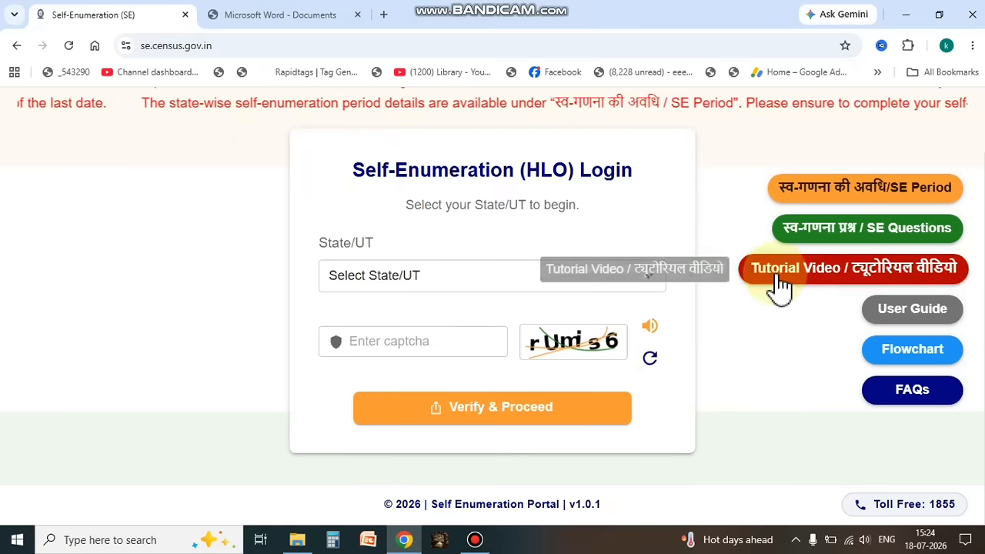
scroll(258, 238, up, 2)
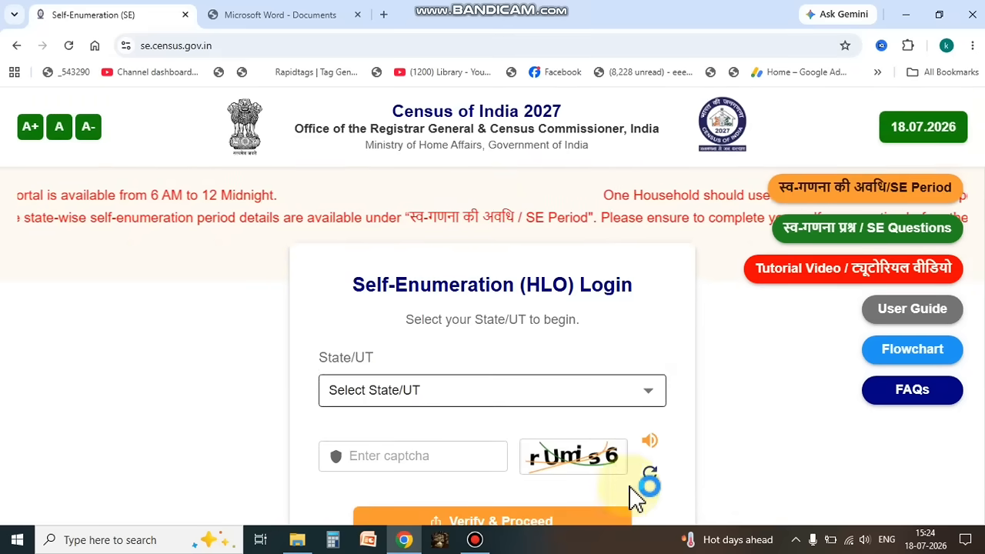
Step: Choose Tamil Nadu as the State/UT for the Self-Enumeration (HLO) login
scroll(708, 330, down, 1)
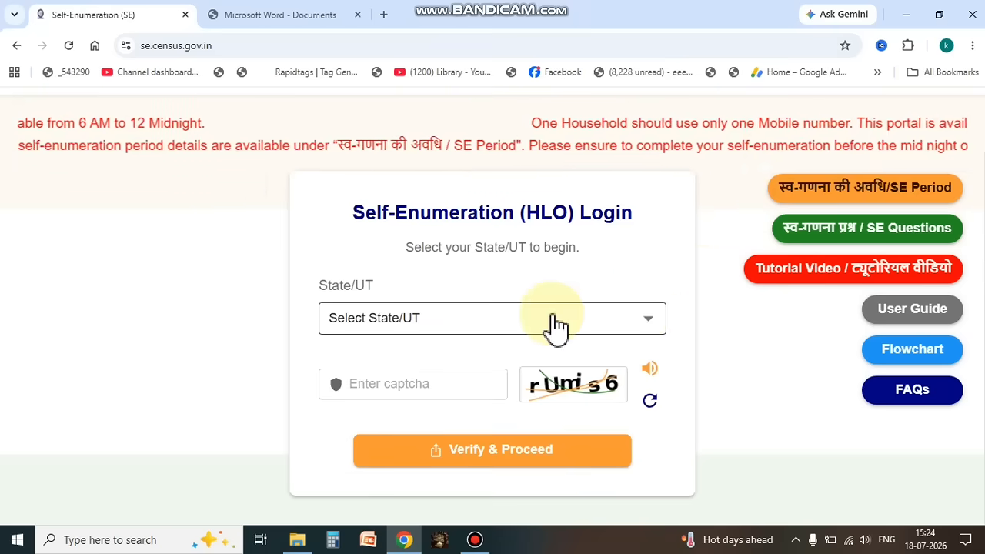
click(642, 324)
scroll(567, 352, down, 4)
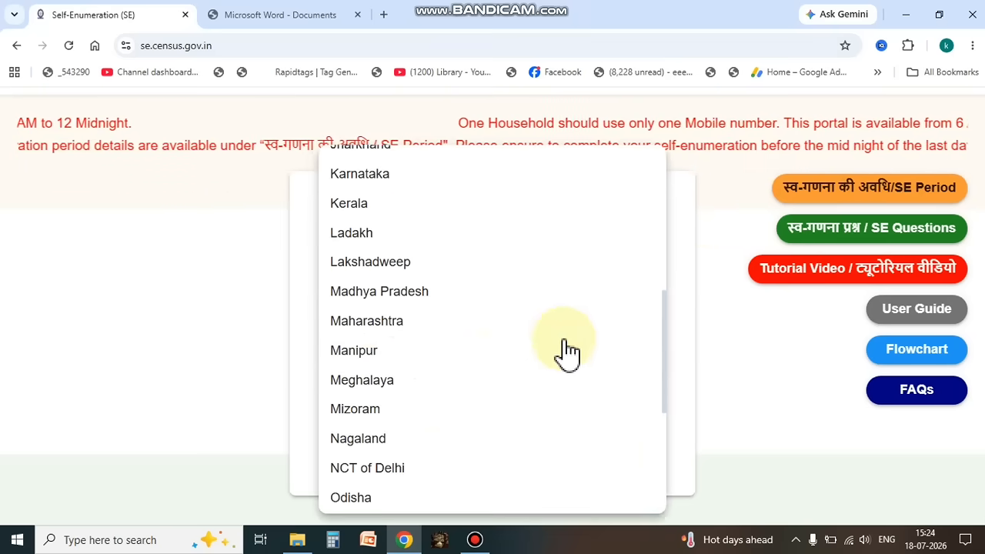
scroll(411, 367, down, 4)
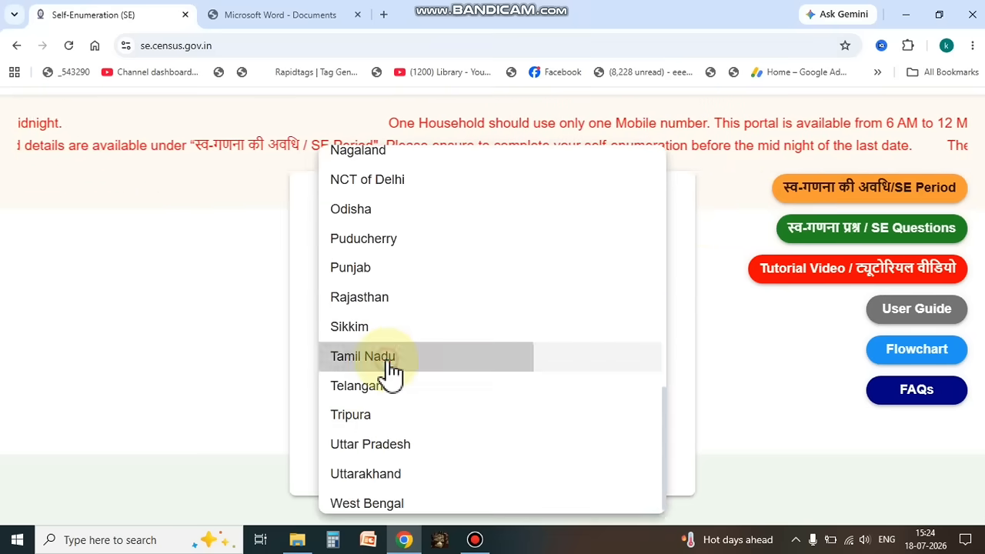
click(392, 362)
Step: Enter the captcha text shown in the image and submit the state selection for verification
click(392, 388)
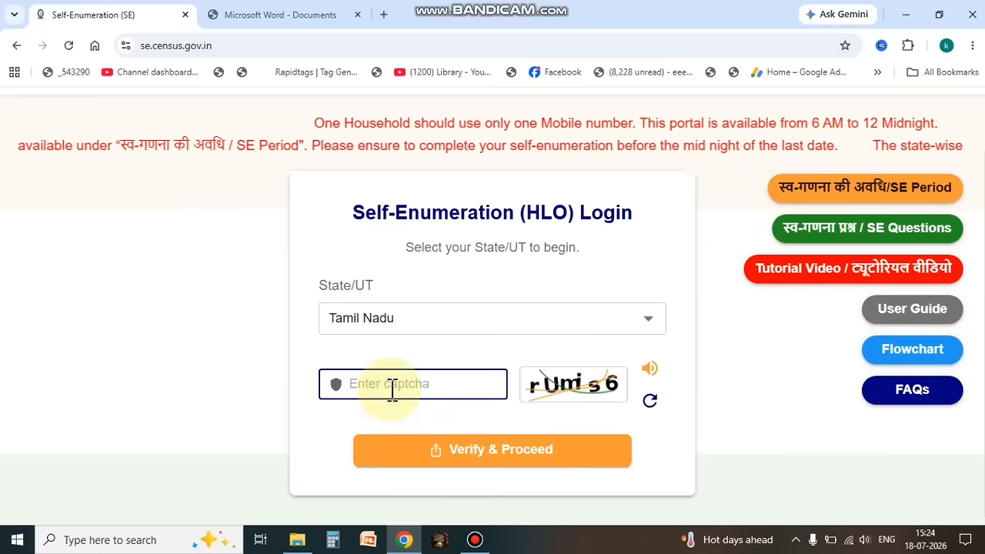
text(r)
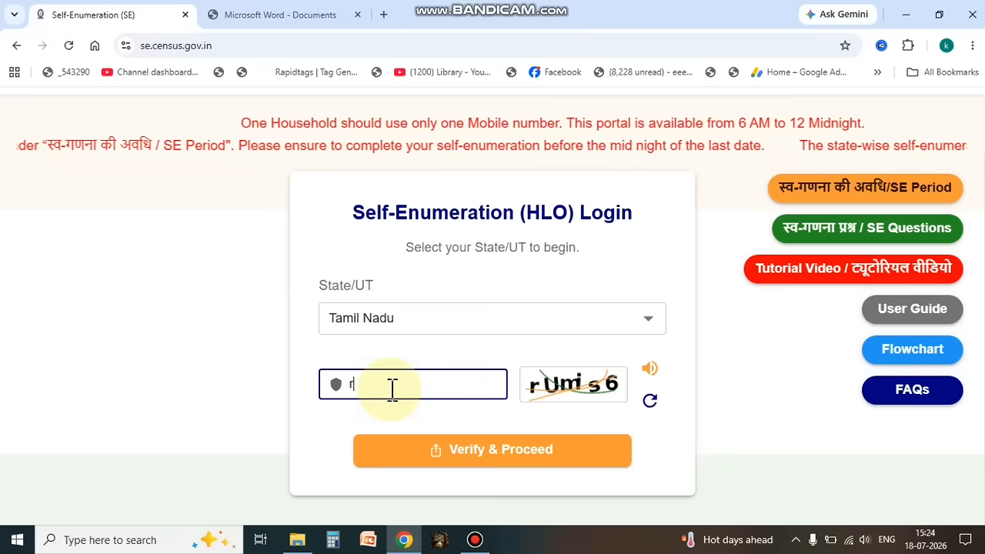
text(Umis6)
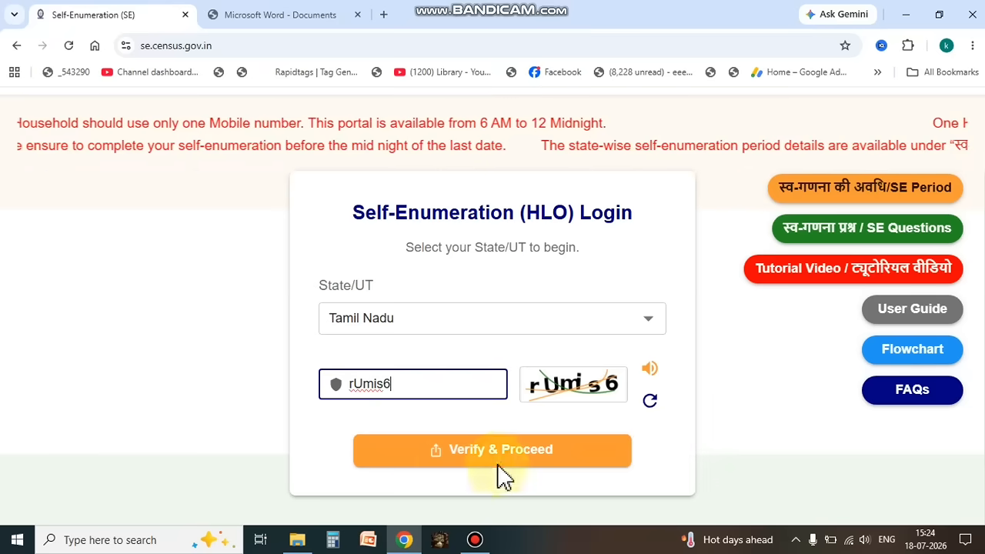
click(546, 456)
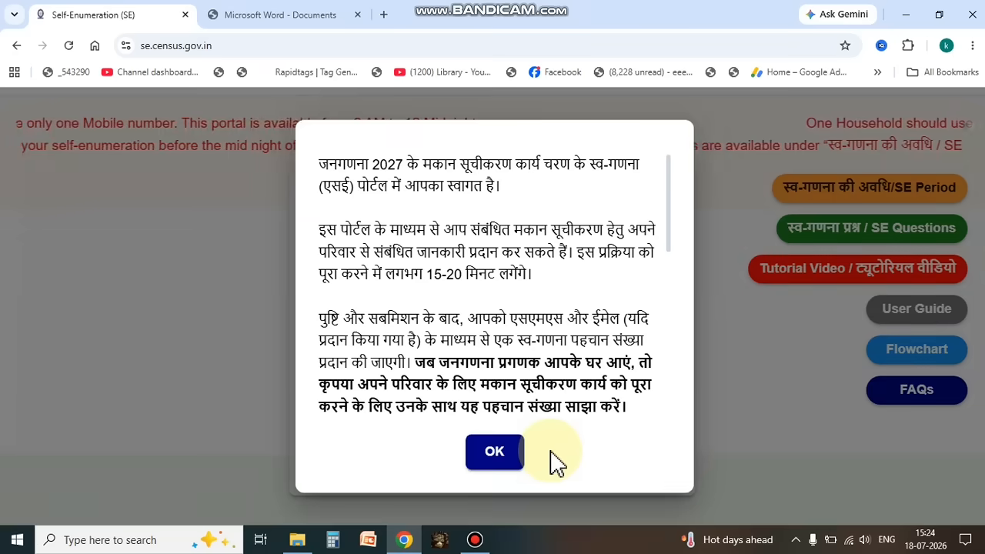
Step: Read the portal's welcome notice through to its English text and accept it
scroll(497, 362, down, 5)
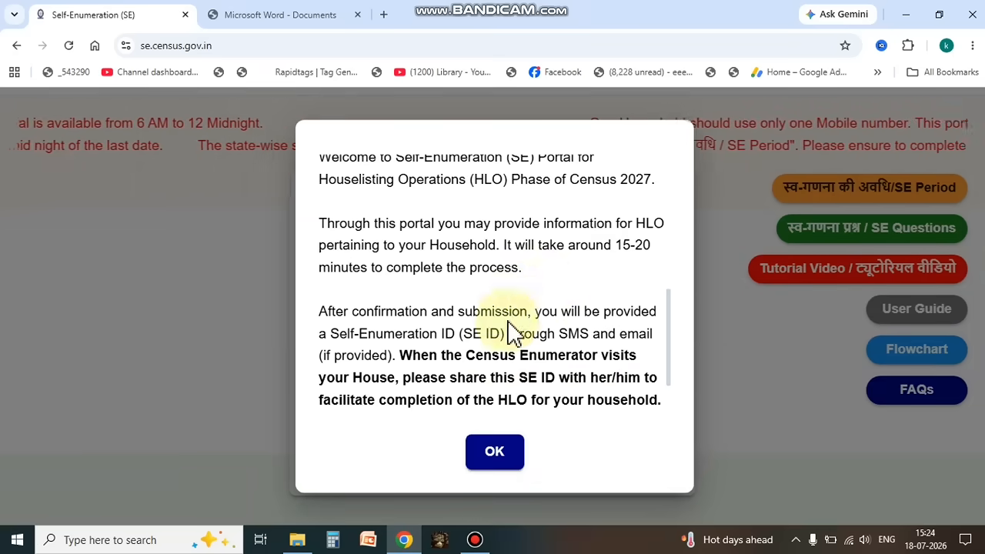
scroll(539, 322, down, 2)
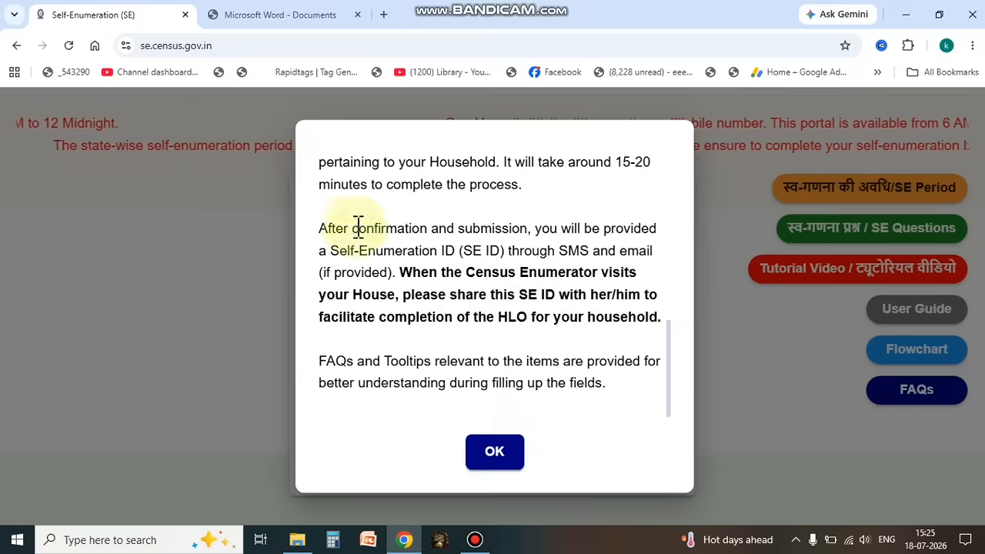
click(506, 453)
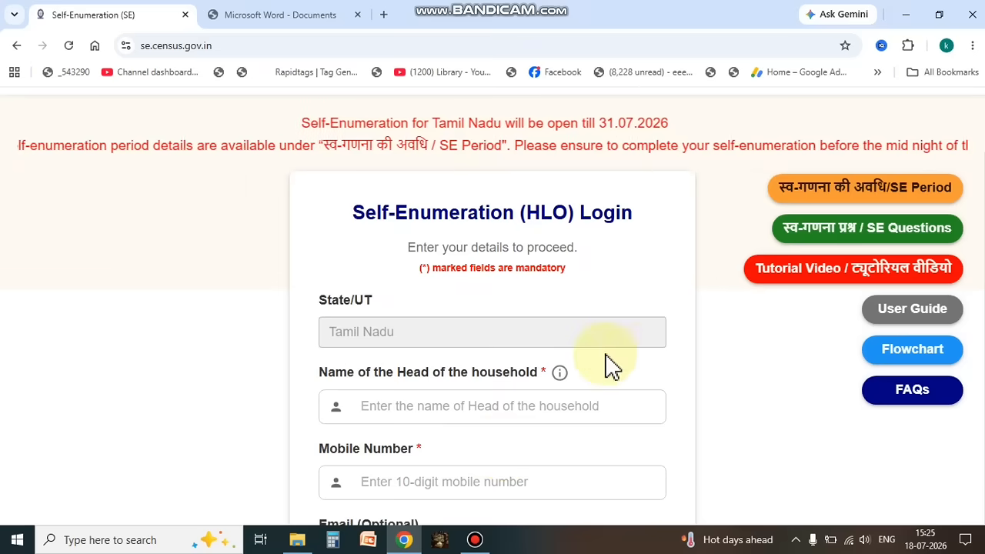
Step: Fill in the household head's name, mobile number and email, submit them, and acknowledge the OTP message
scroll(609, 362, down, 3)
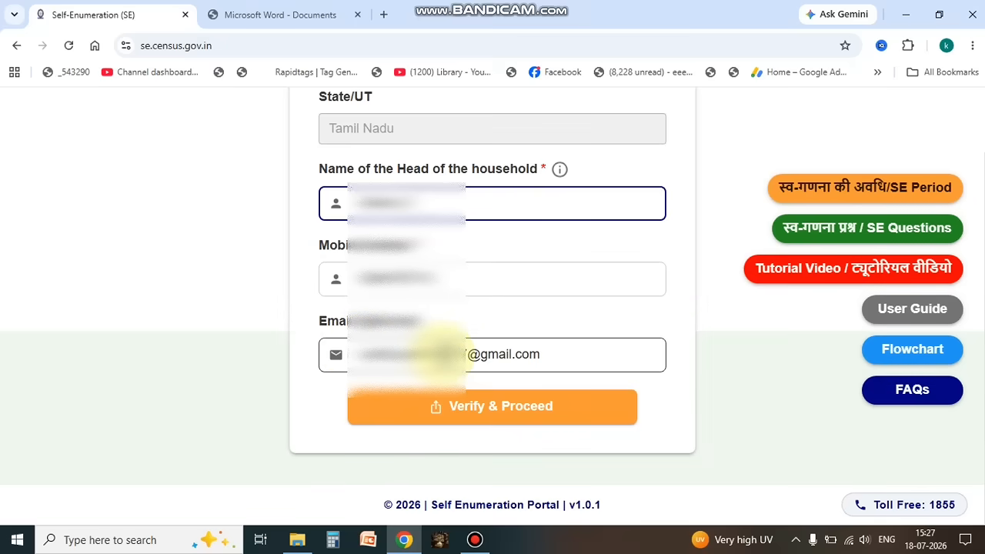
click(505, 411)
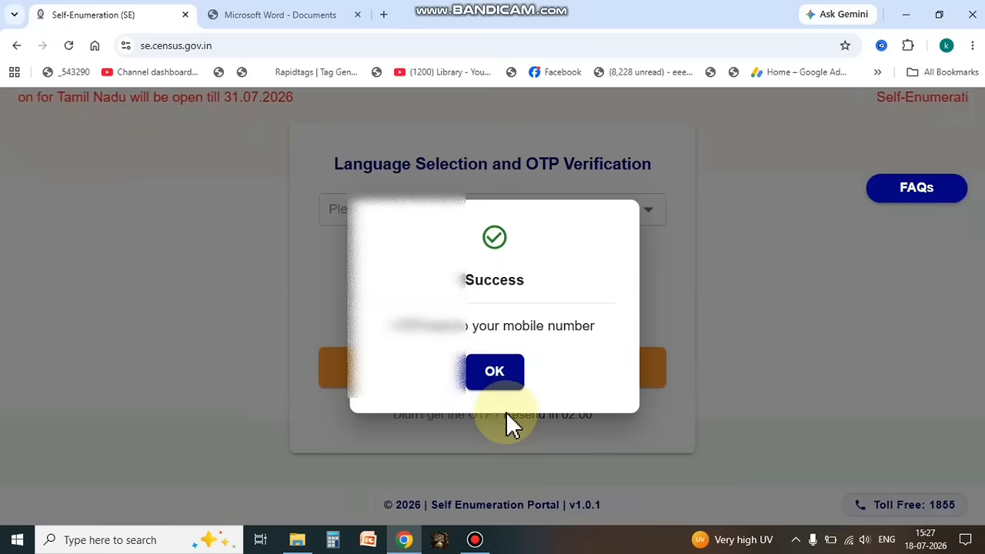
click(505, 389)
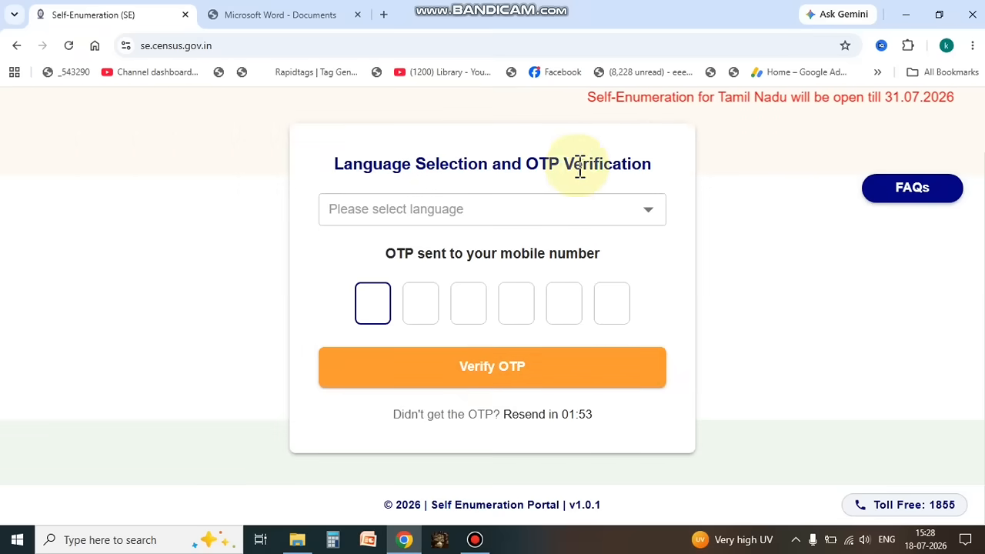
Step: Select Tamil as the form language, enter the OTP sent to the mobile number, and verify it
click(619, 207)
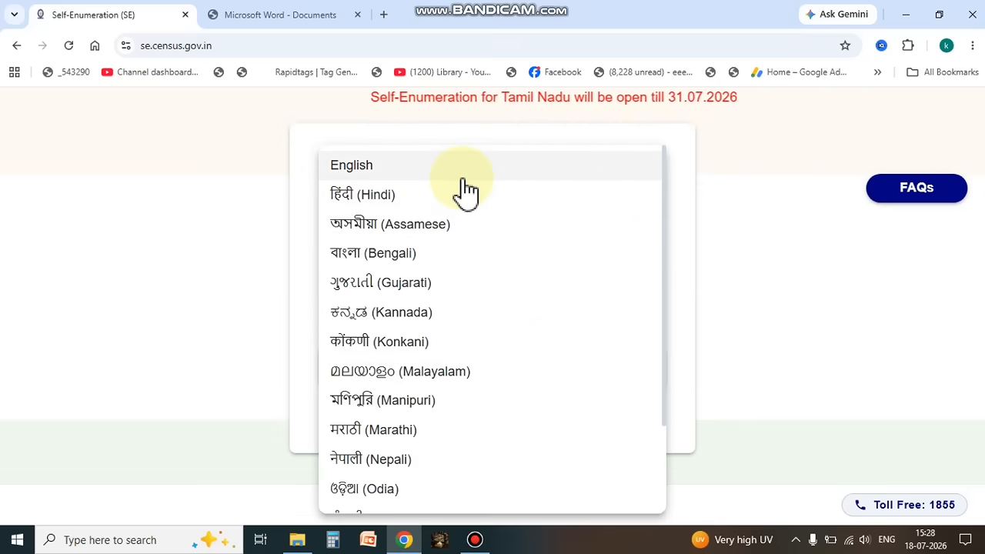
scroll(500, 415, down, 2)
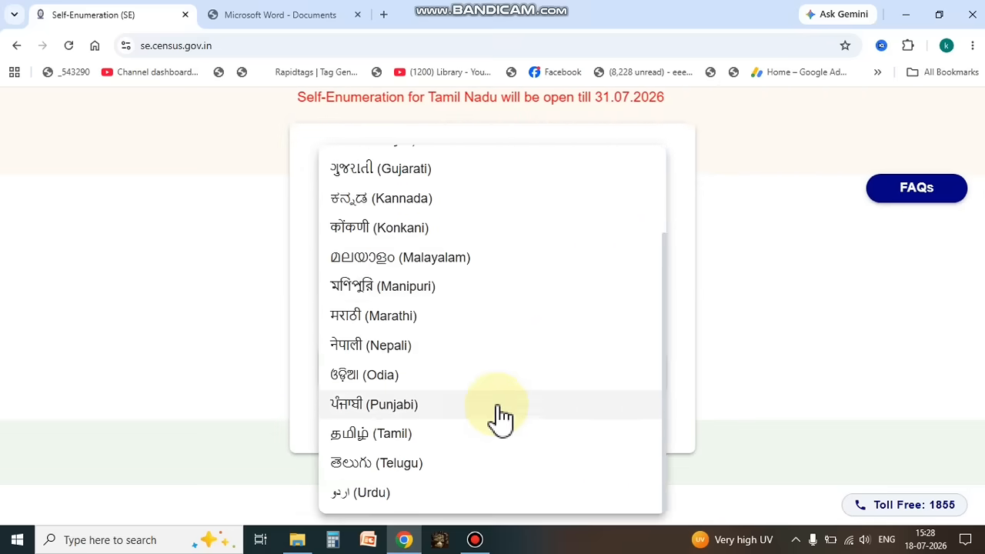
click(440, 445)
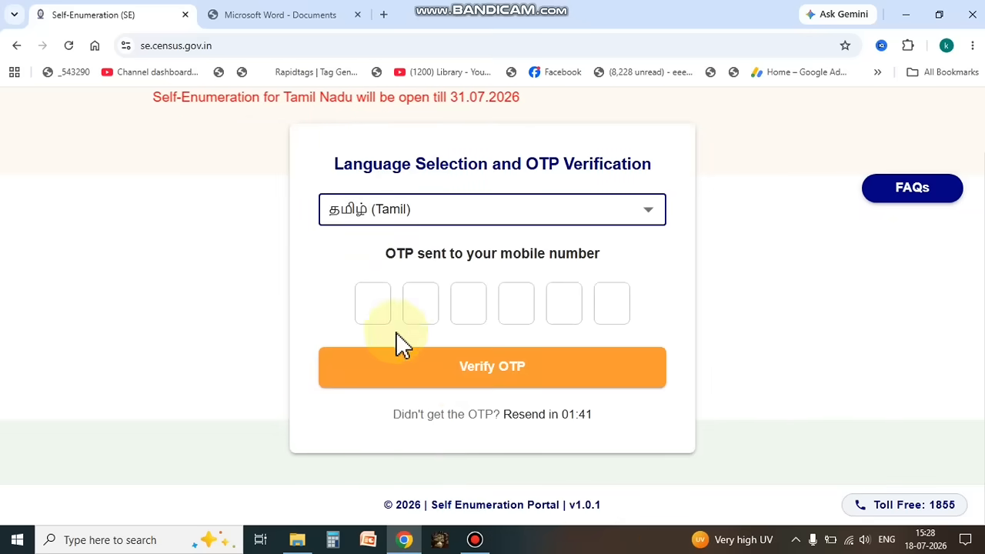
click(375, 306)
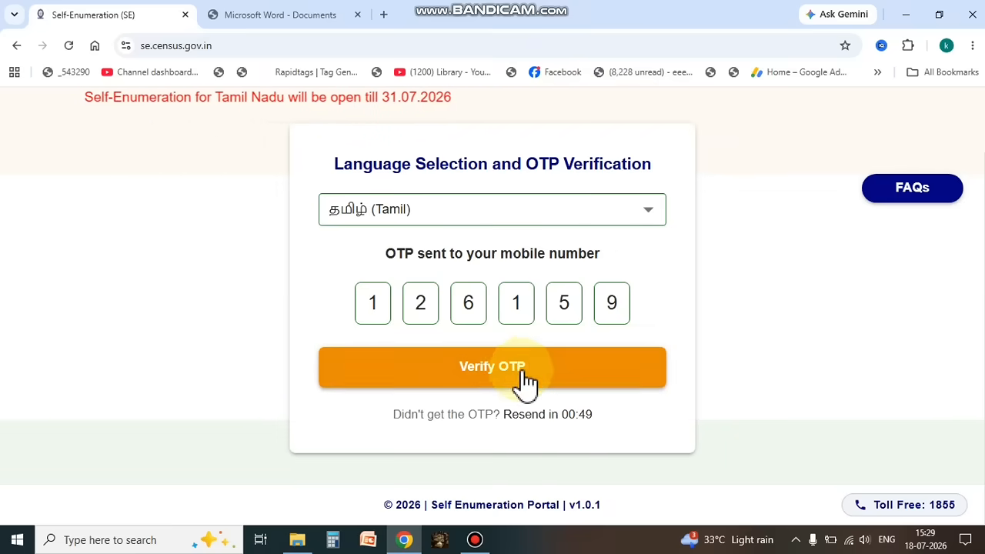
click(497, 366)
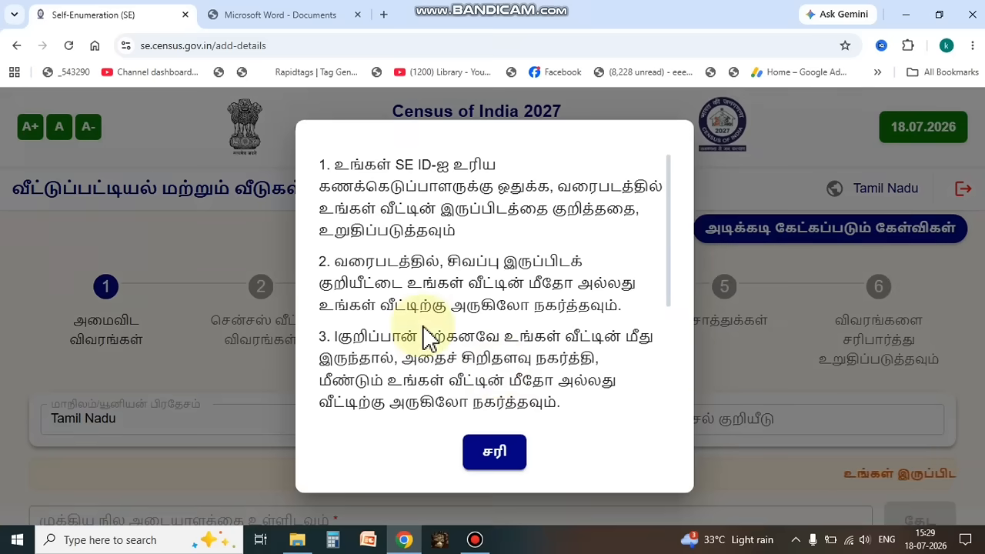
Step: Read the instructions on marking the house location on the map and accept them
scroll(585, 431, down, 2)
scroll(566, 353, up, 2)
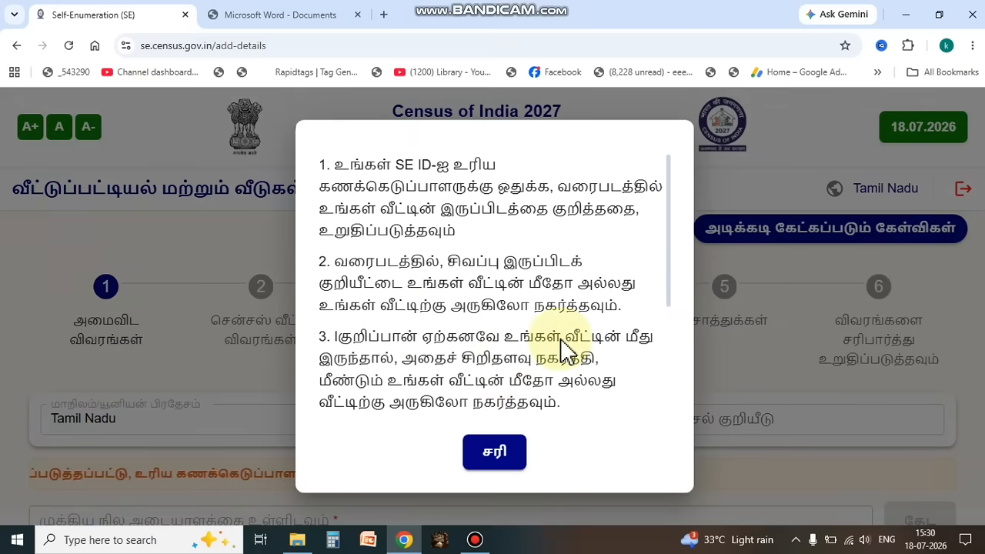
scroll(565, 343, down, 3)
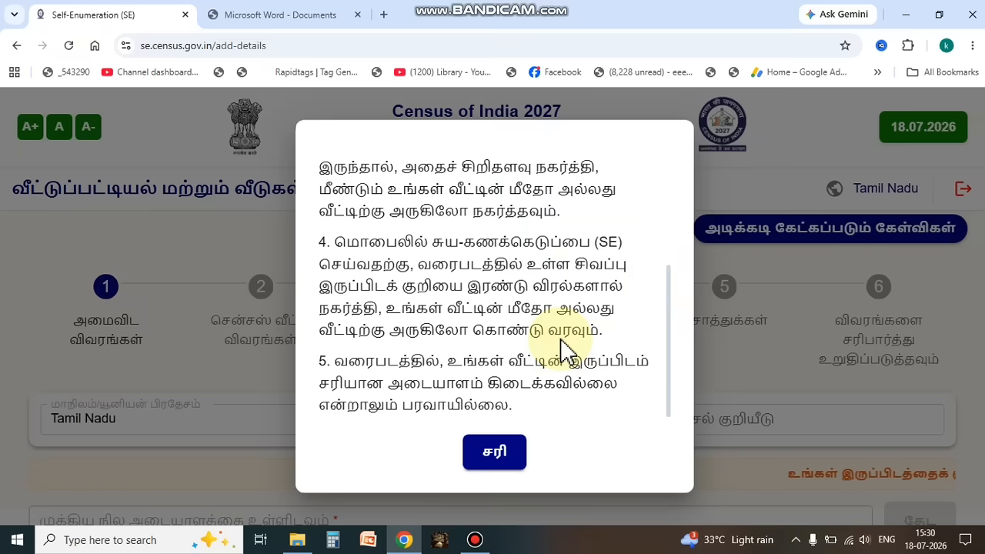
click(497, 453)
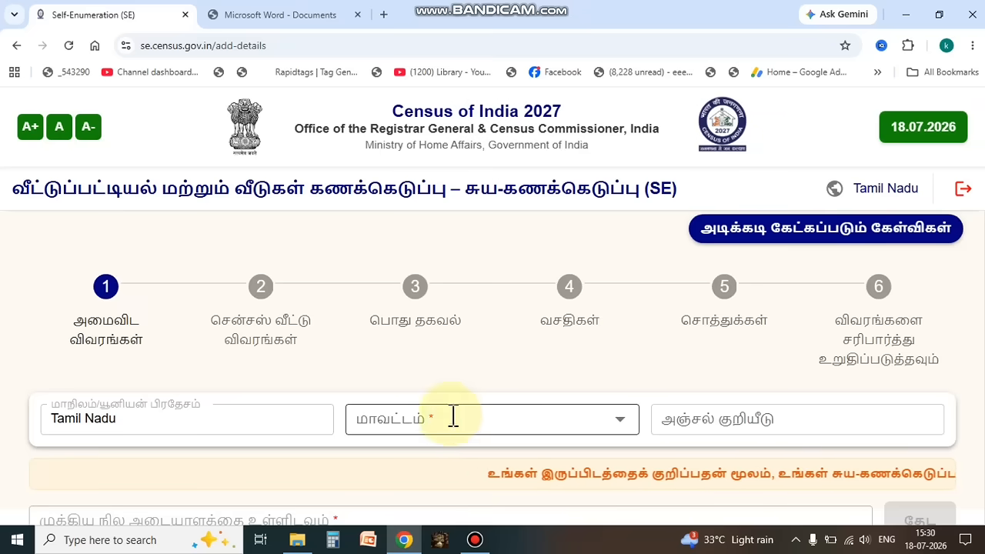
Step: Set the district to Salem in the location details
click(564, 422)
scroll(509, 296, down, 5)
scroll(506, 297, down, 3)
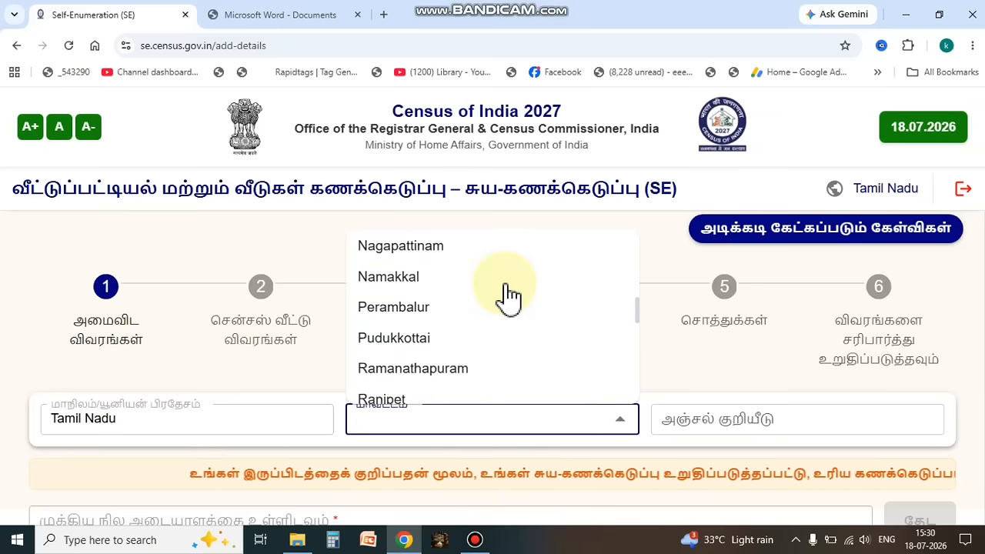
scroll(460, 347, down, 2)
scroll(458, 346, up, 4)
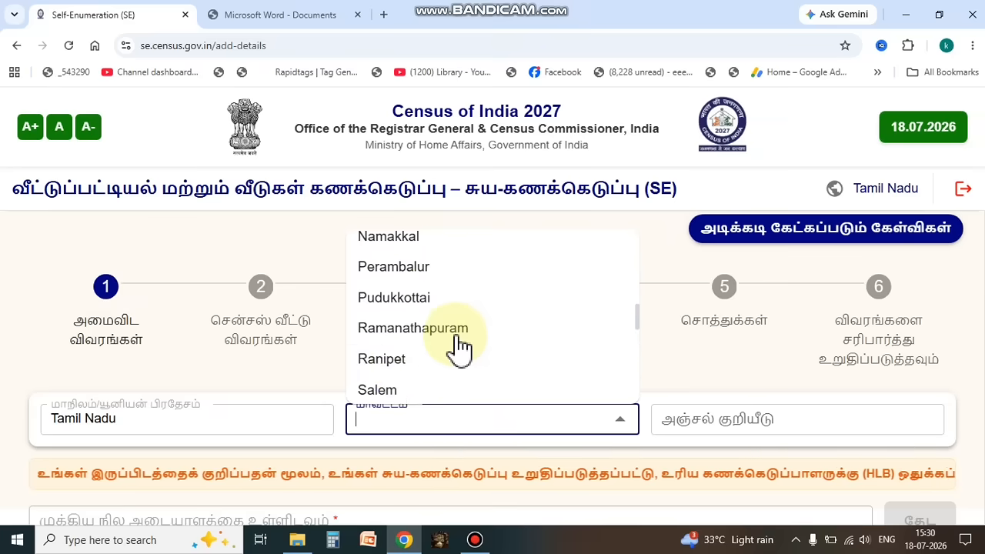
click(393, 394)
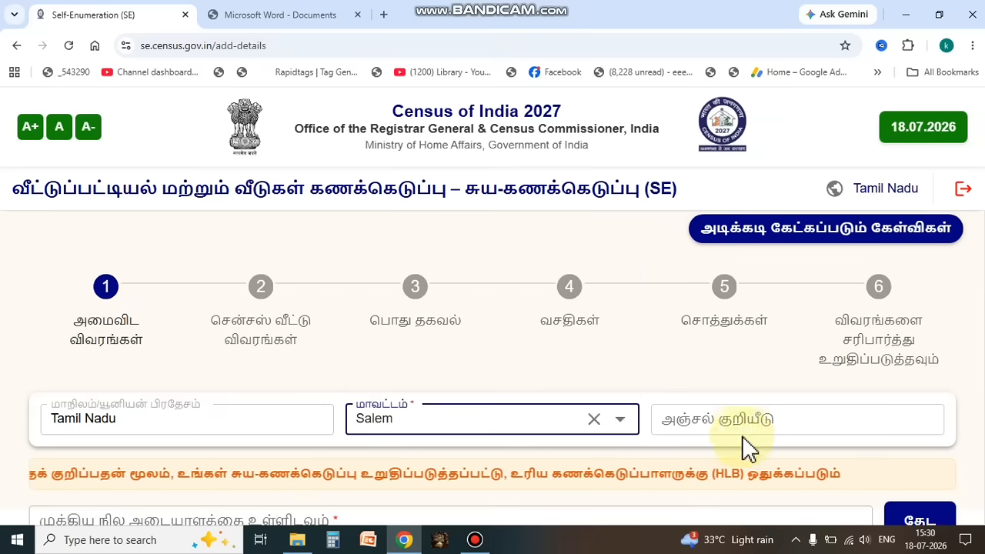
Step: Enter the household's postal code in the location details
click(690, 423)
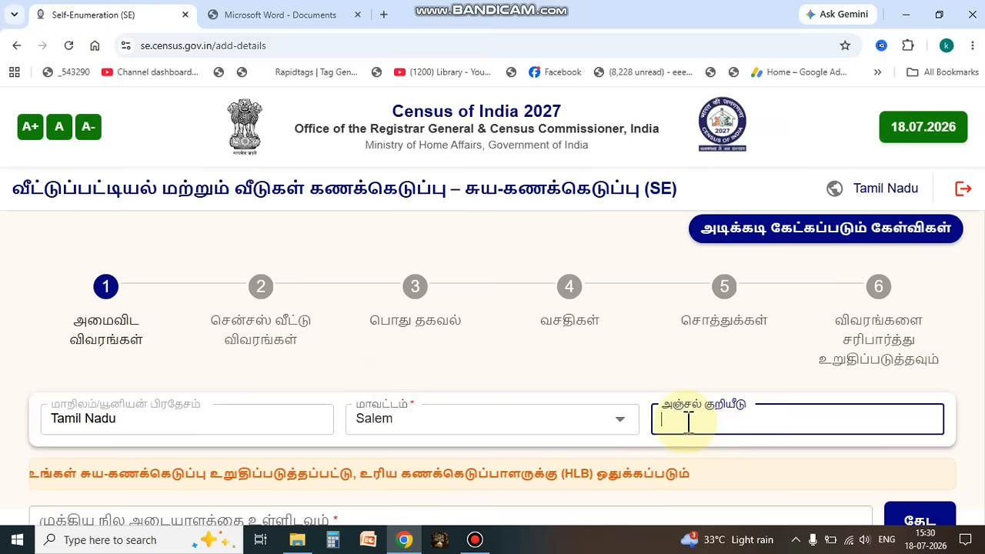
text(63640)
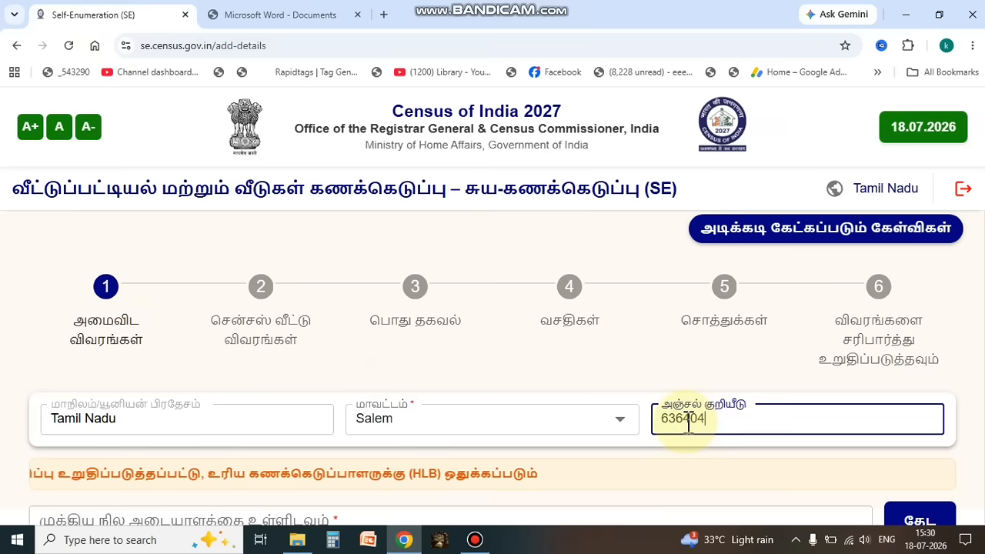
text(4)
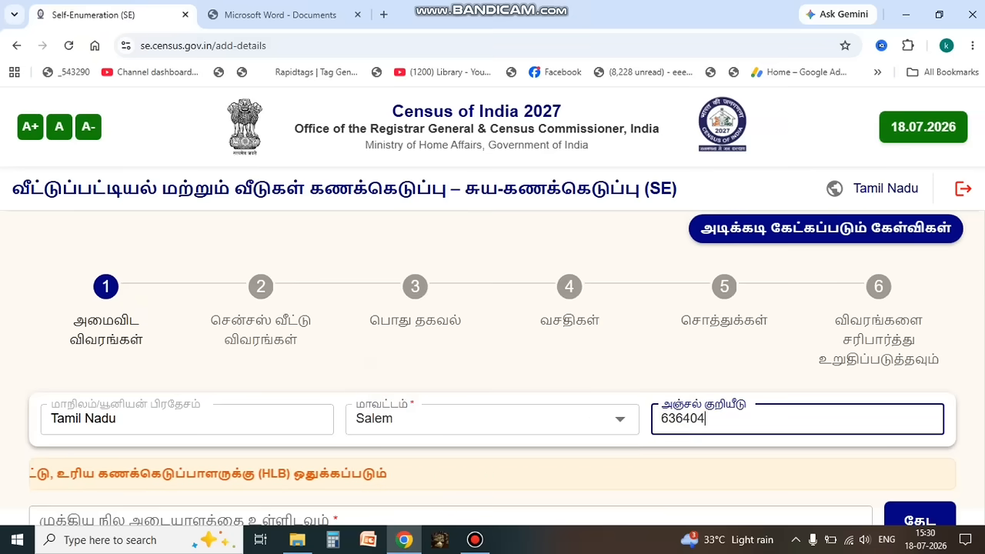
Step: Mark the house on the map, confirm its location, and save the location details, agreeing to continue with the selected place
scroll(493, 368, down, 5)
scroll(493, 368, up, 1)
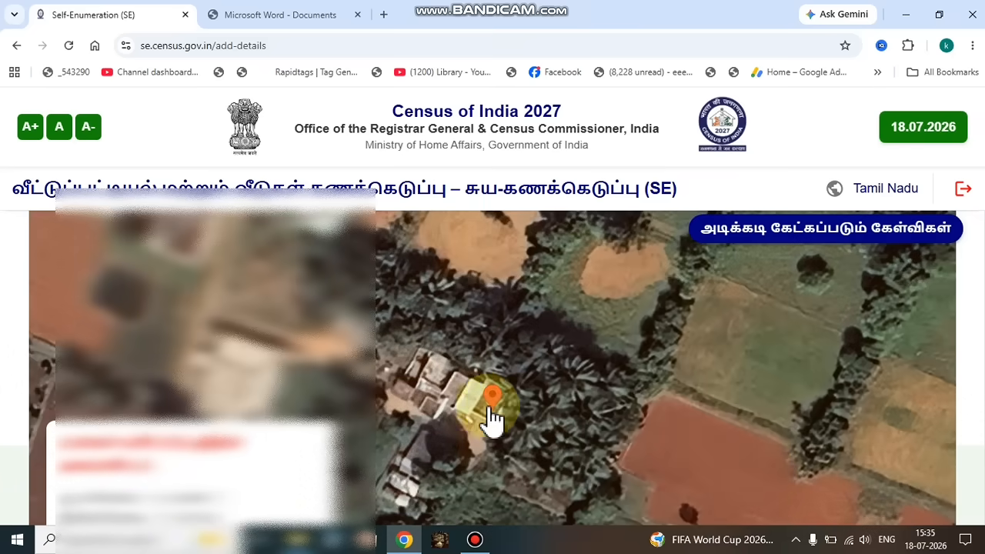
scroll(493, 370, down, 5)
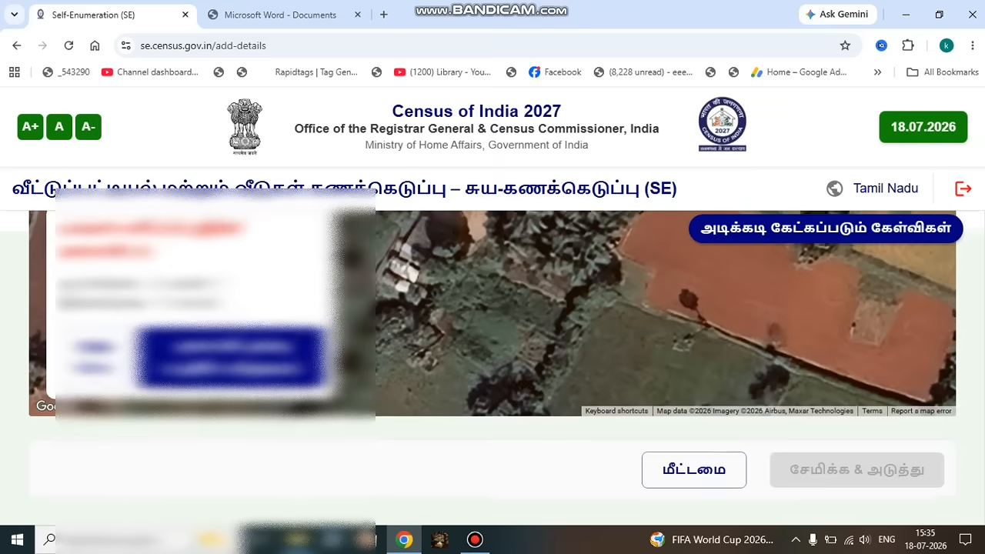
click(853, 495)
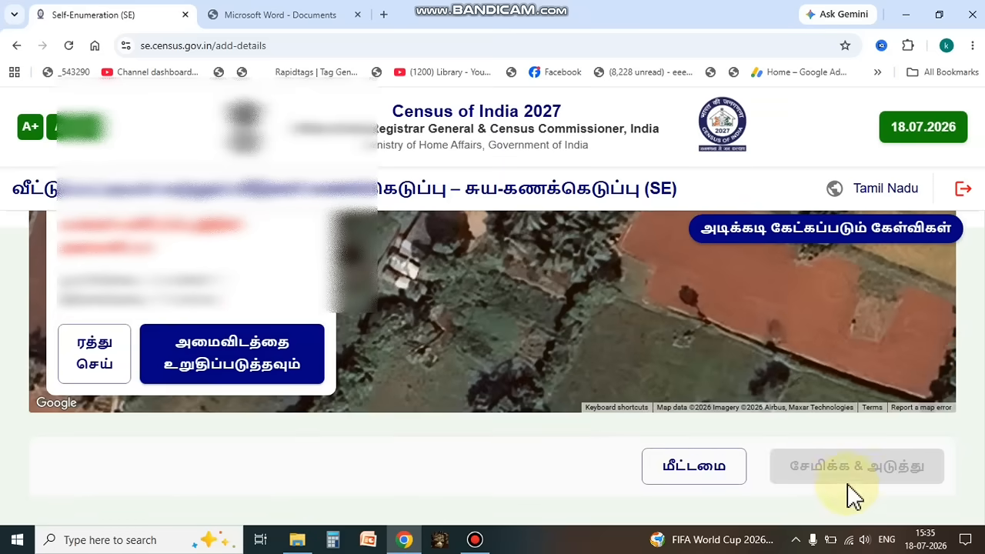
click(70, 359)
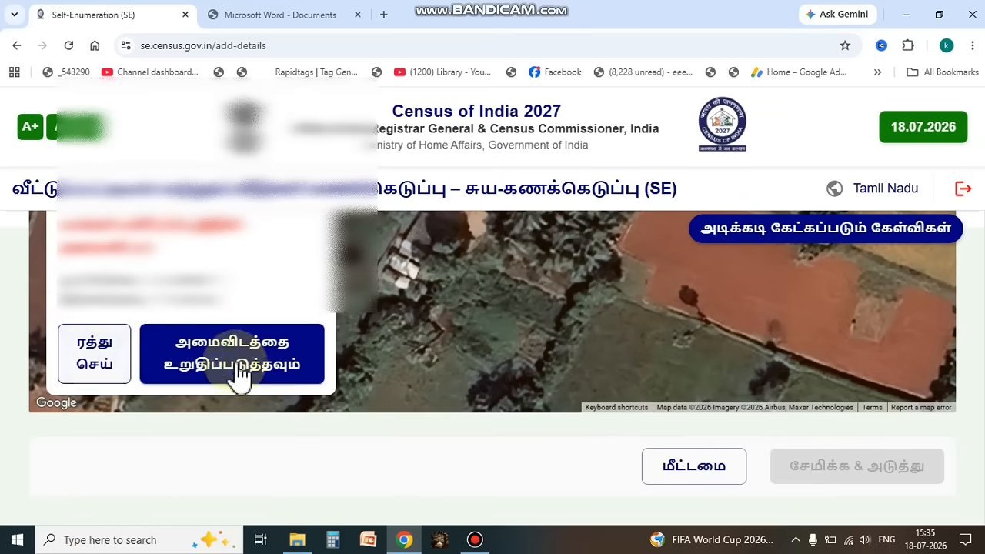
click(282, 370)
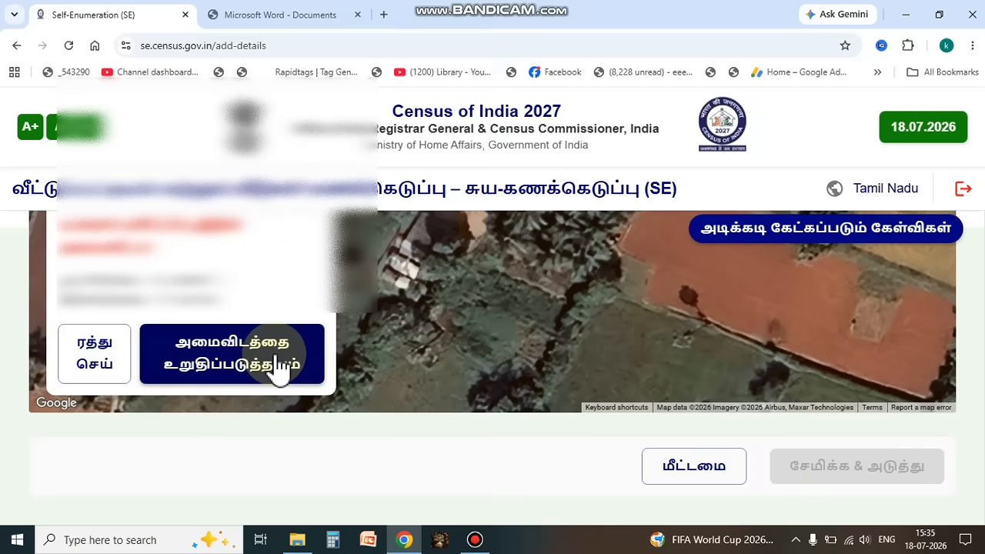
click(279, 367)
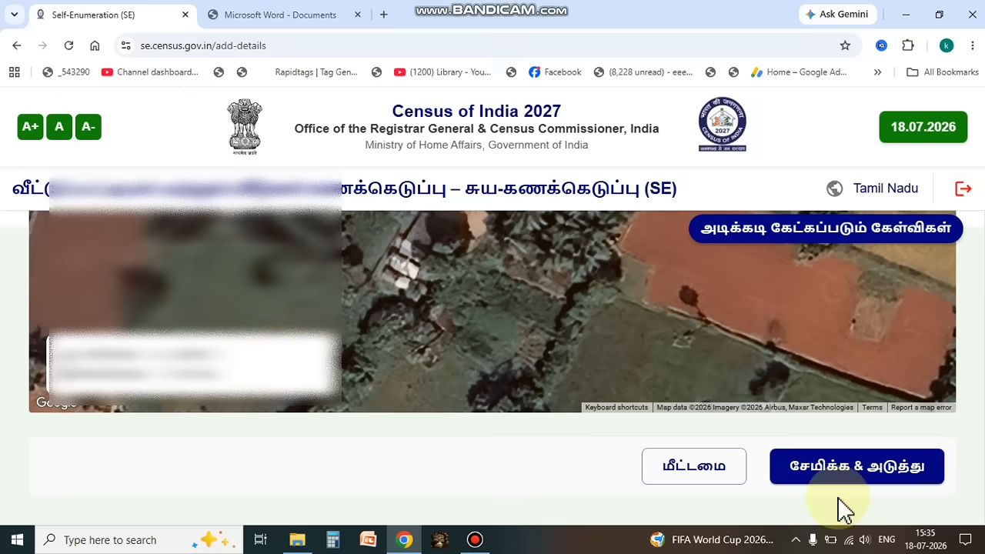
click(853, 483)
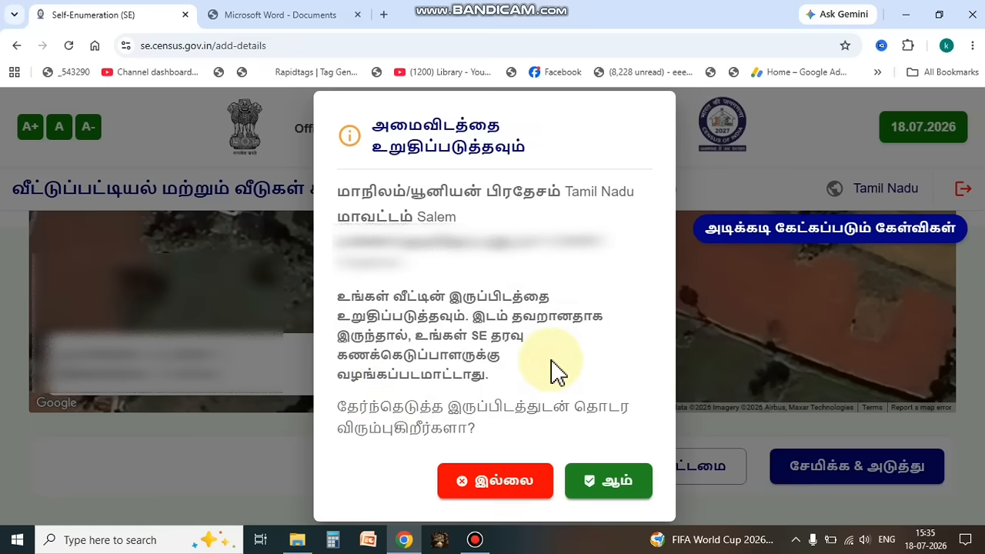
click(605, 493)
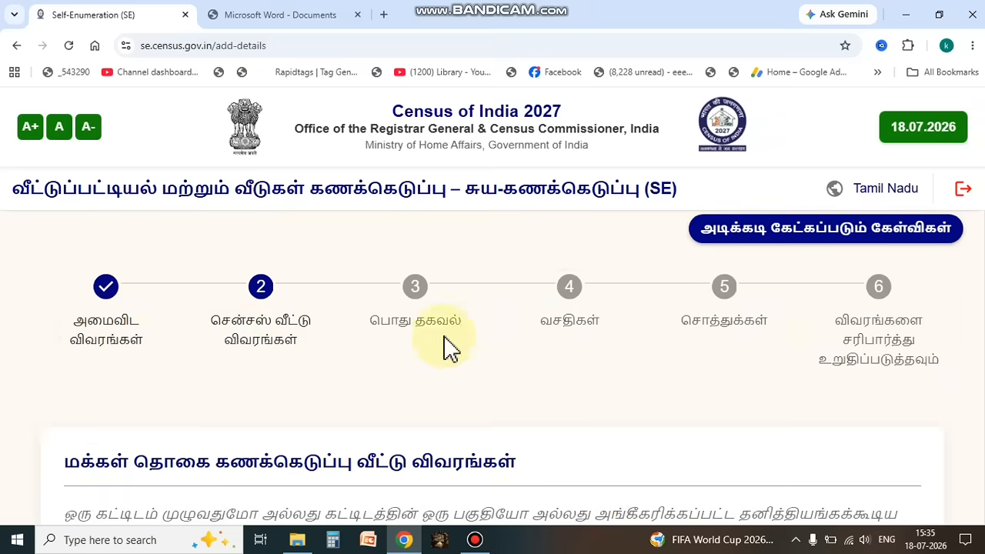
Step: Set the main floor material of the census house to மொசைக்/ தரை ஓடுகள் (mosaic/floor tiles)
scroll(493, 368, down, 2)
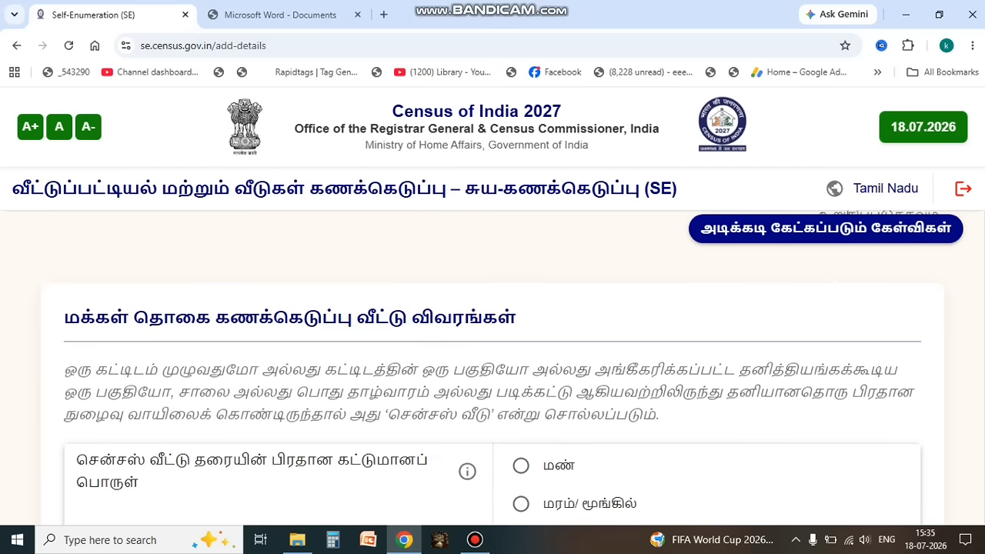
scroll(493, 368, down, 1)
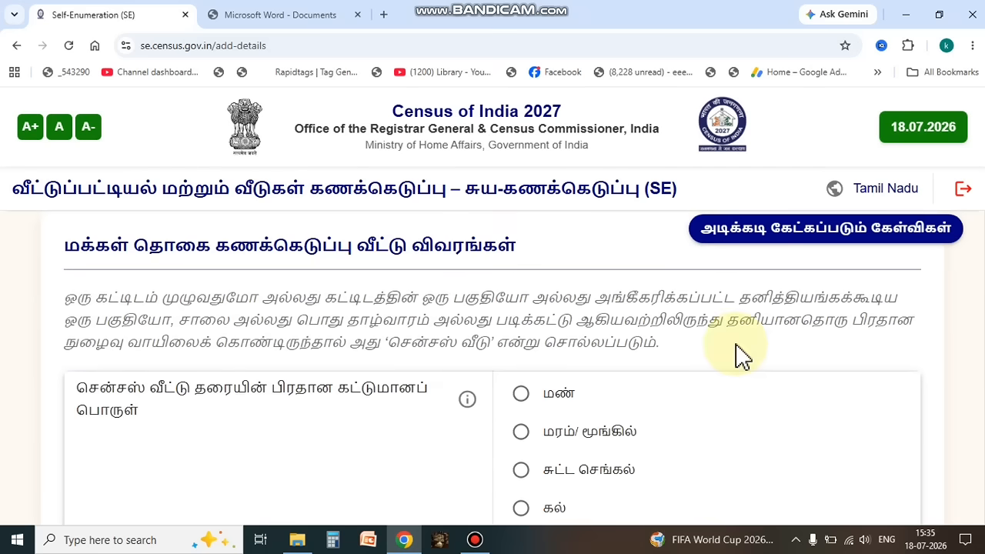
scroll(741, 355, down, 1)
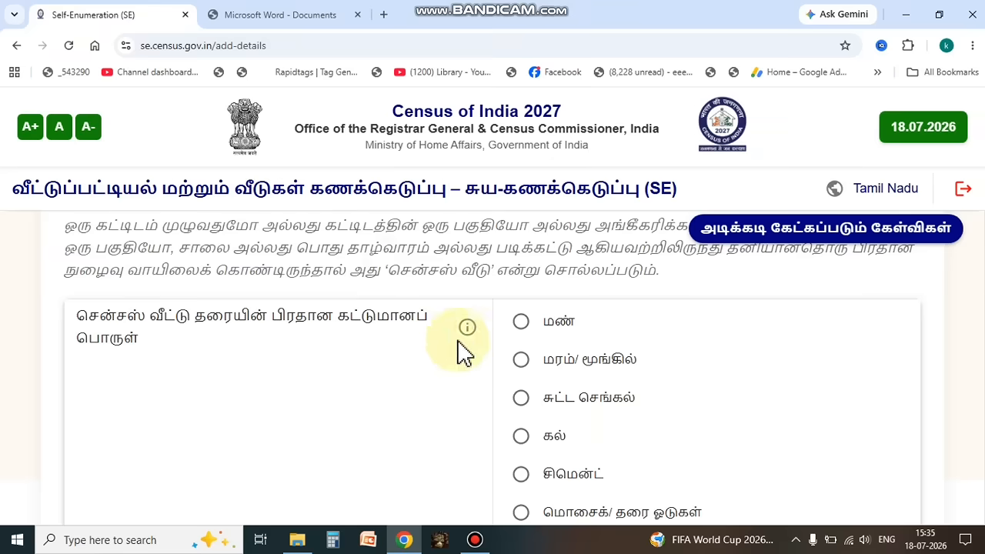
mouse_move(467, 331)
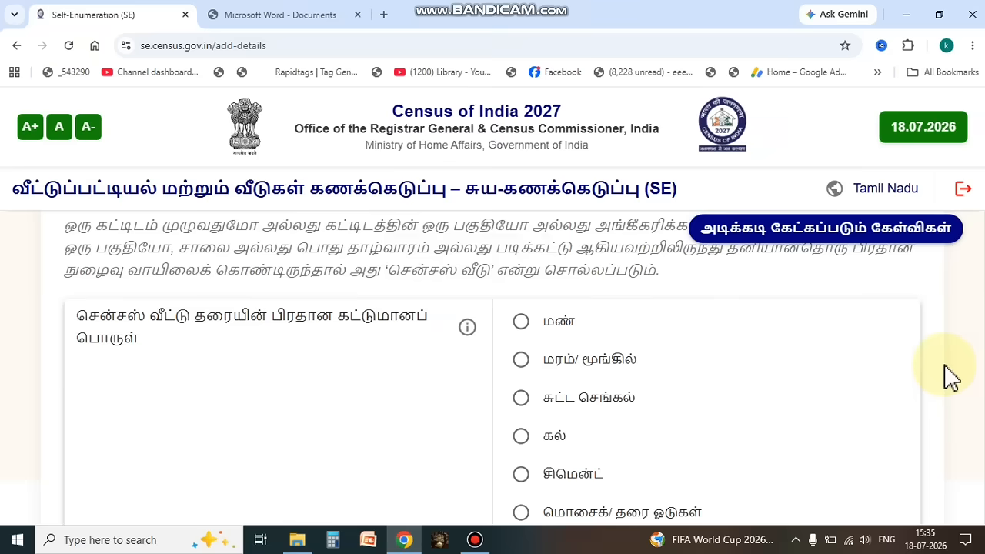
scroll(952, 377, down, 1)
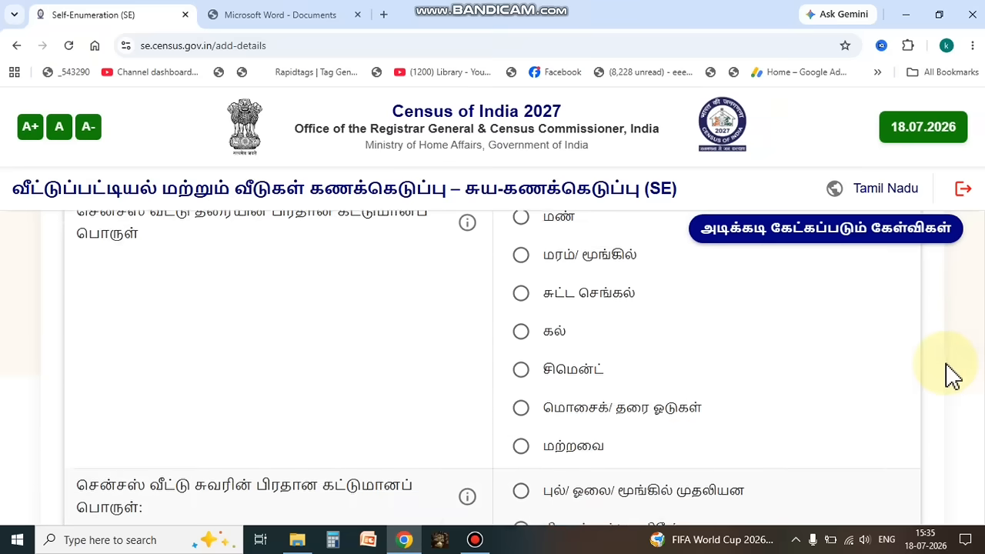
scroll(952, 377, up, 1)
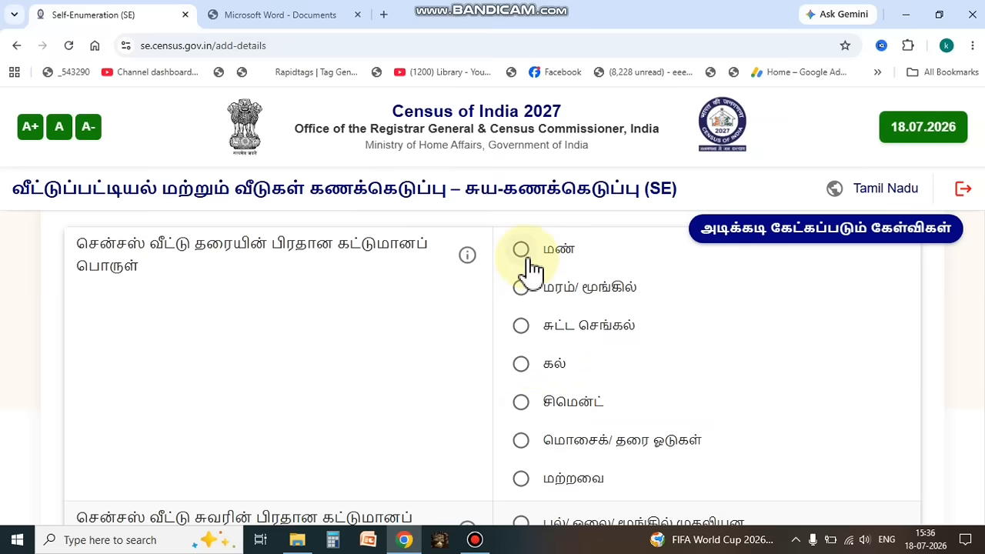
click(521, 445)
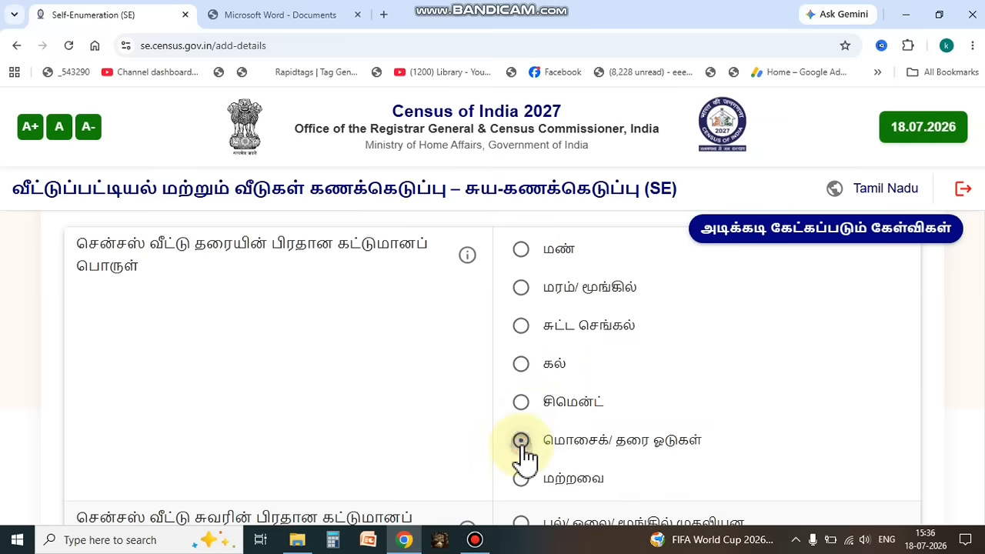
Step: Set the main wall material of the census house to சுட்ட செங்கல் (burnt brick)
scroll(949, 368, down, 3)
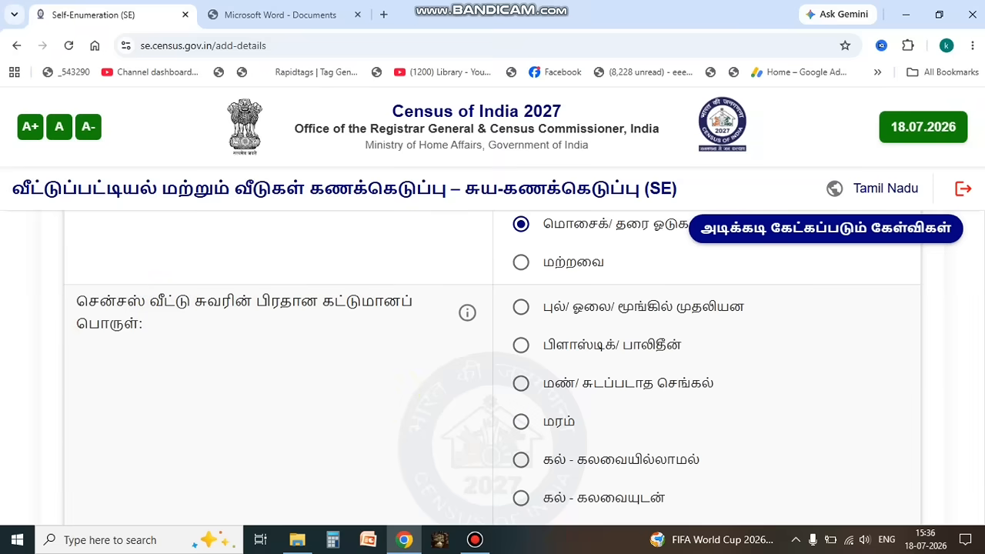
scroll(493, 370, down, 1)
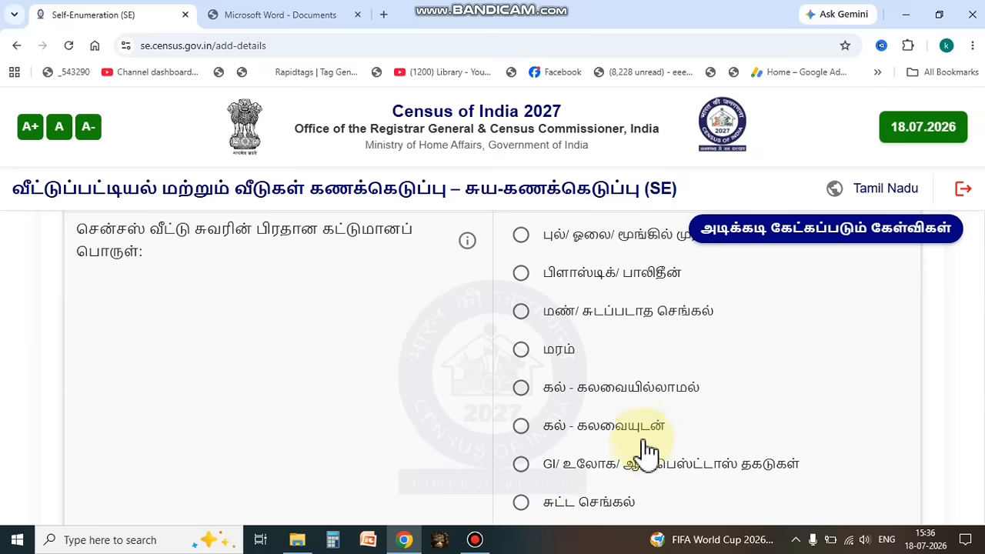
click(523, 505)
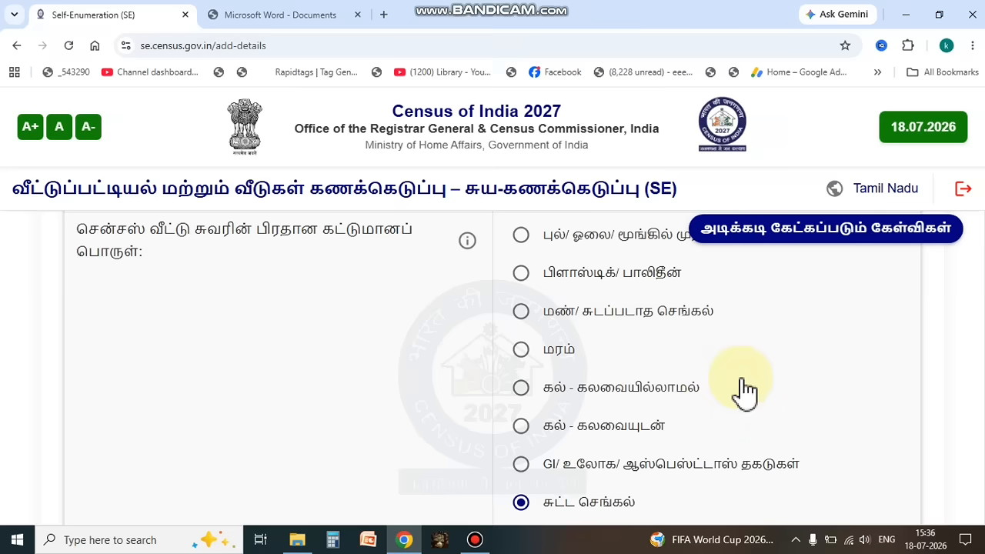
Step: Set the main roof material of the census house to கான்கிரீட் (concrete)
scroll(746, 393, down, 1)
scroll(660, 394, down, 2)
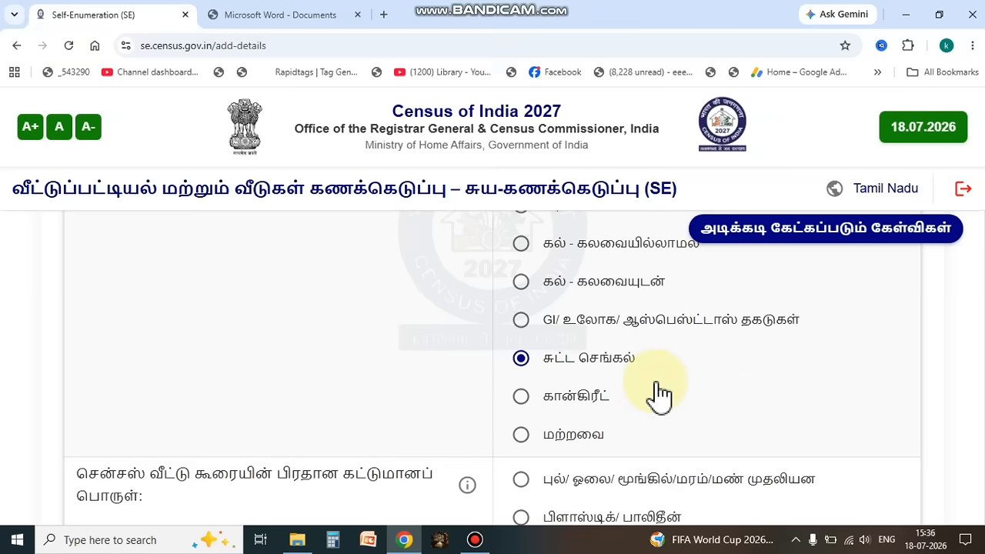
scroll(660, 393, down, 2)
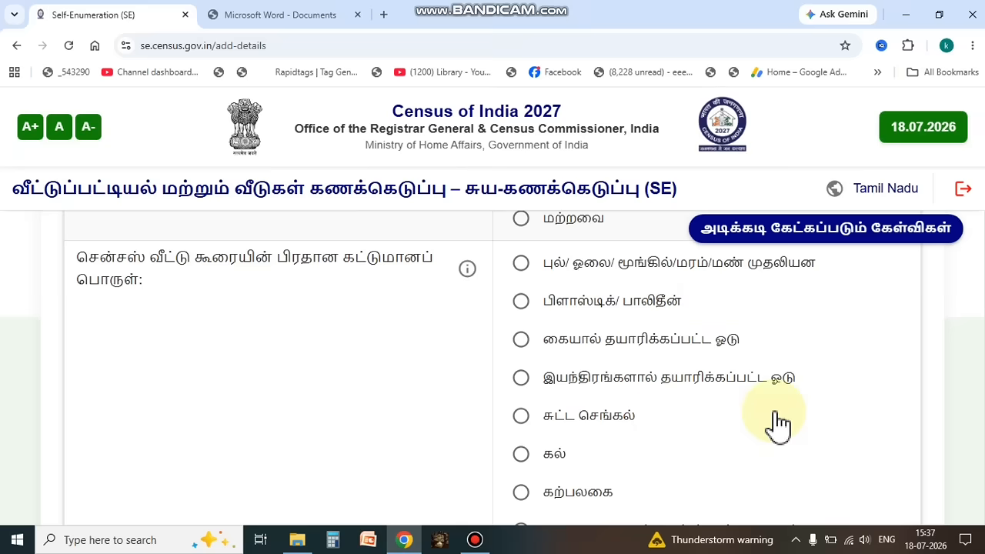
scroll(779, 423, down, 3)
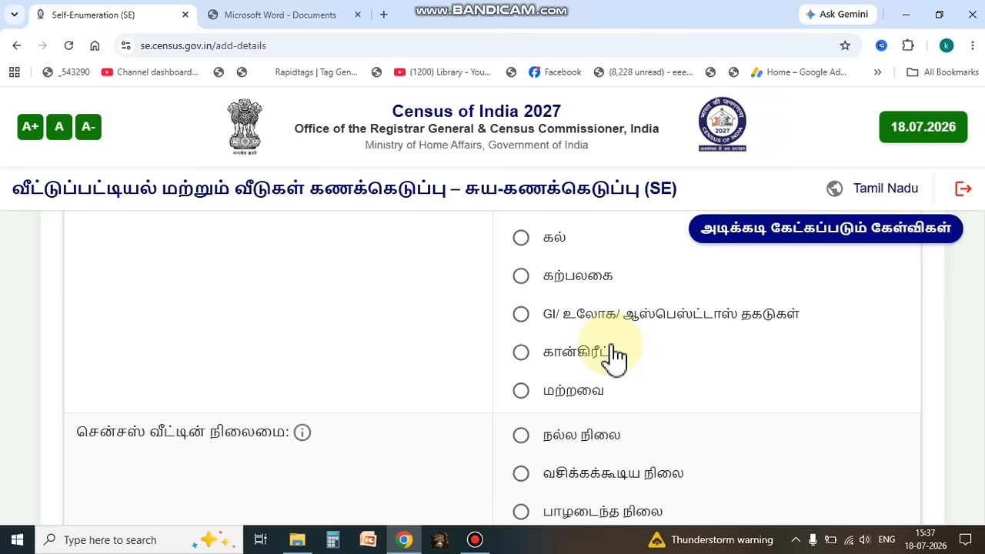
click(521, 352)
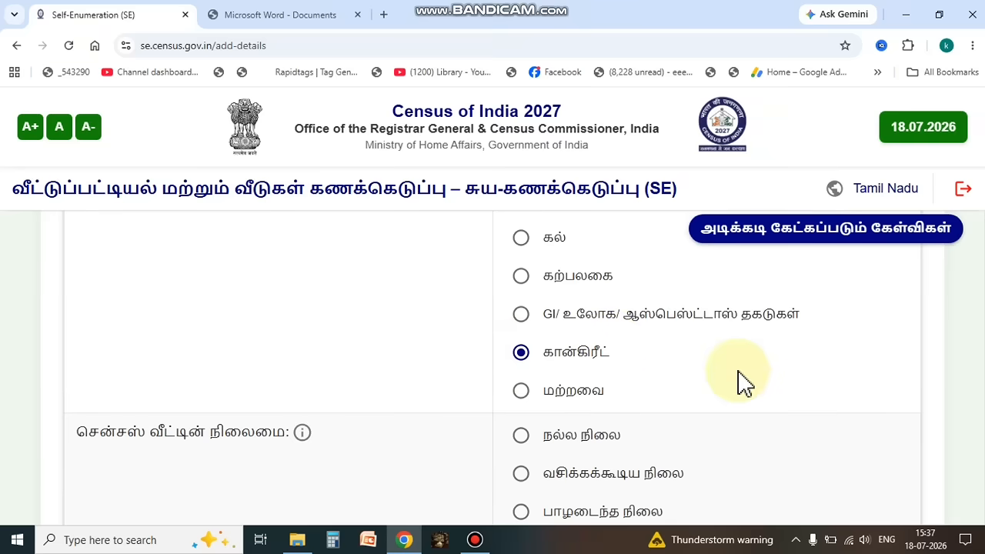
Step: Set the census house condition to நல்ல நிலை (good), then save the house details and confirm continuing
scroll(744, 385, down, 2)
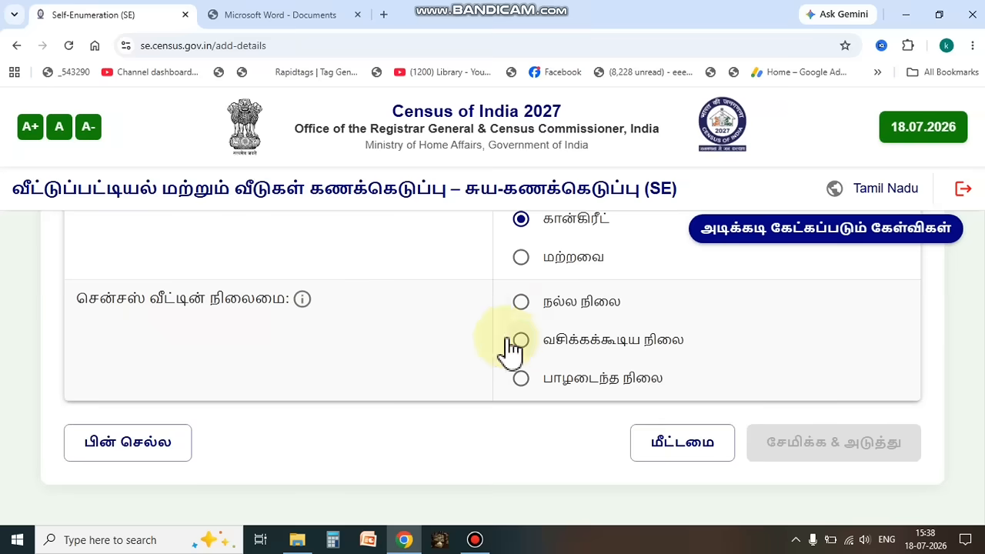
click(522, 306)
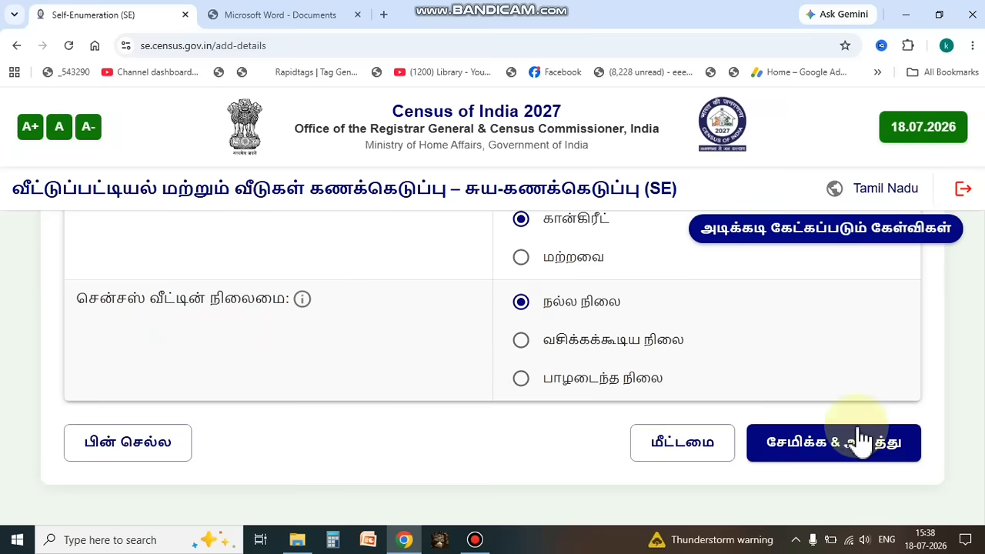
click(838, 447)
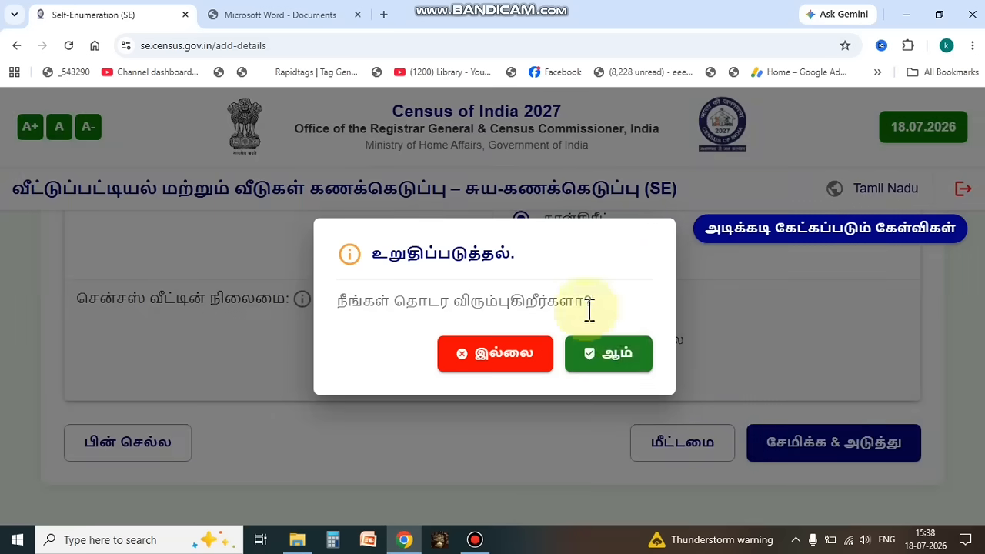
click(625, 357)
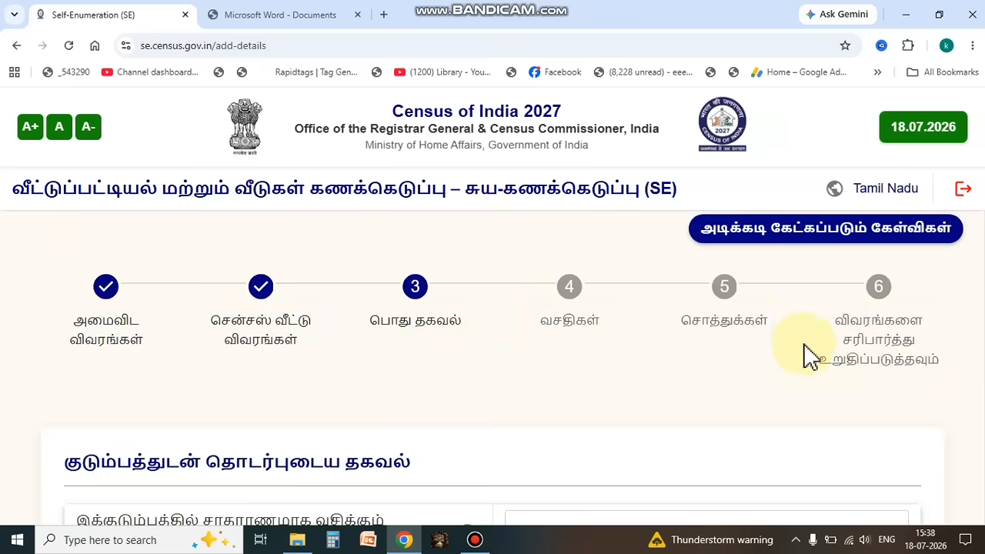
Step: Enter 04 as the total number of persons normally residing in the household
scroll(653, 382, down, 4)
scroll(657, 372, up, 1)
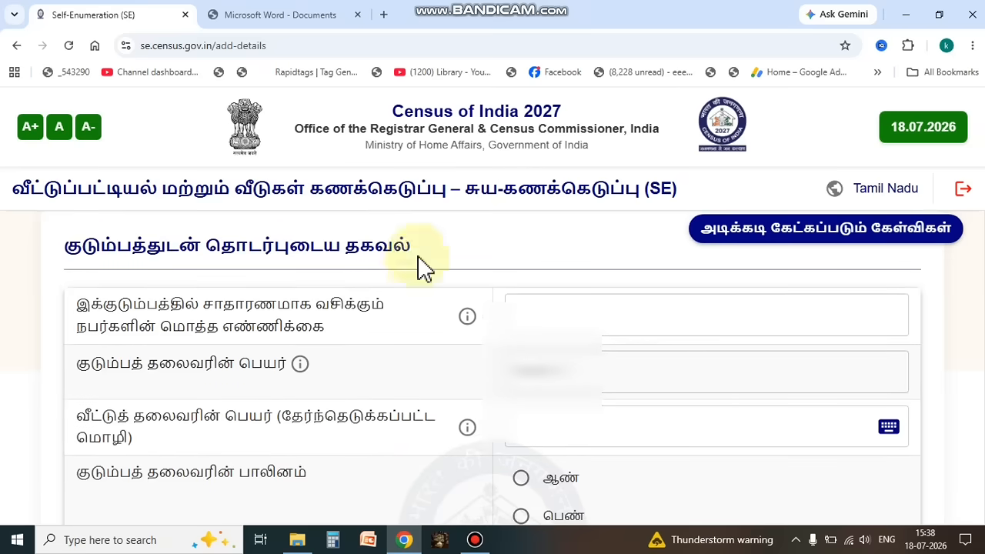
click(593, 304)
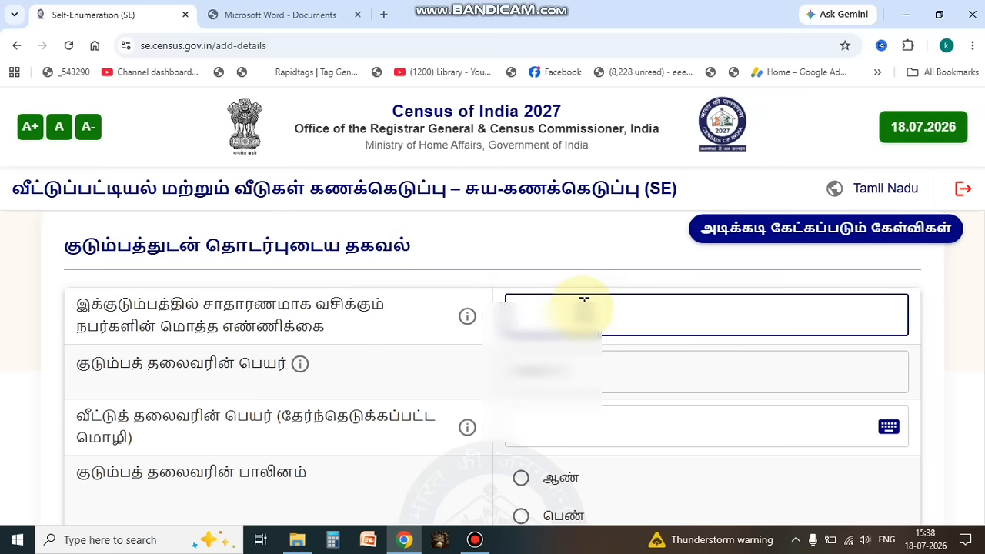
text(04)
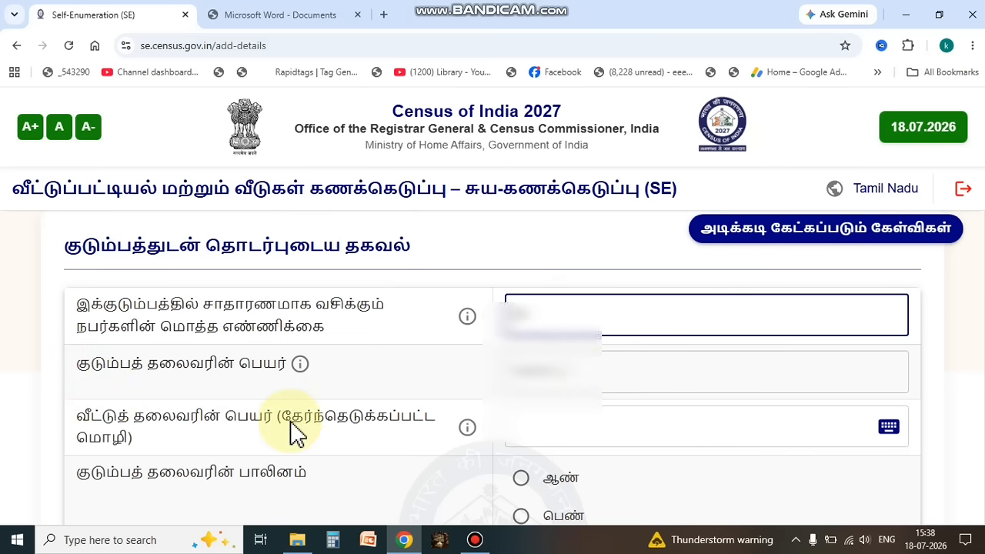
Step: Enter the household head's name in Tamil and set the head's gender to ஆண் (male)
click(574, 423)
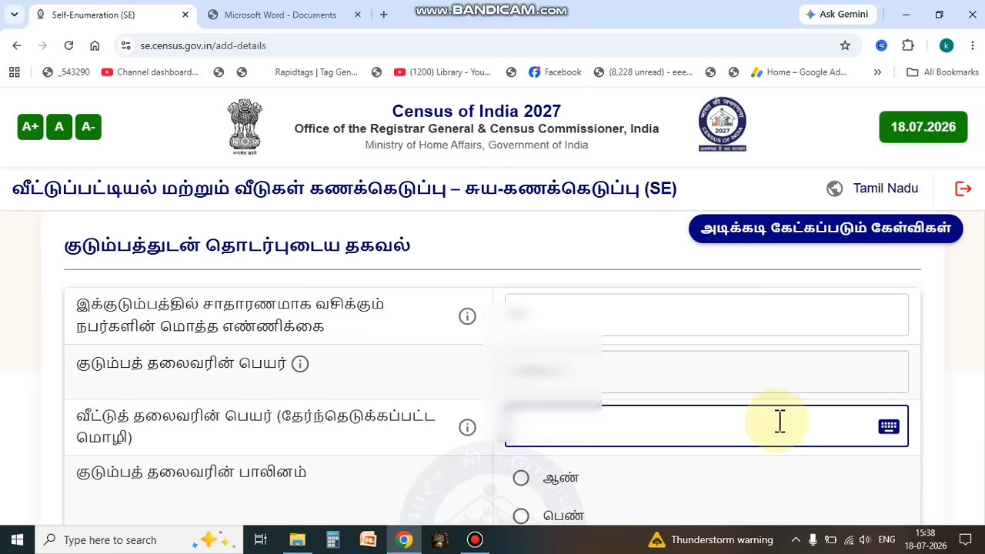
click(890, 428)
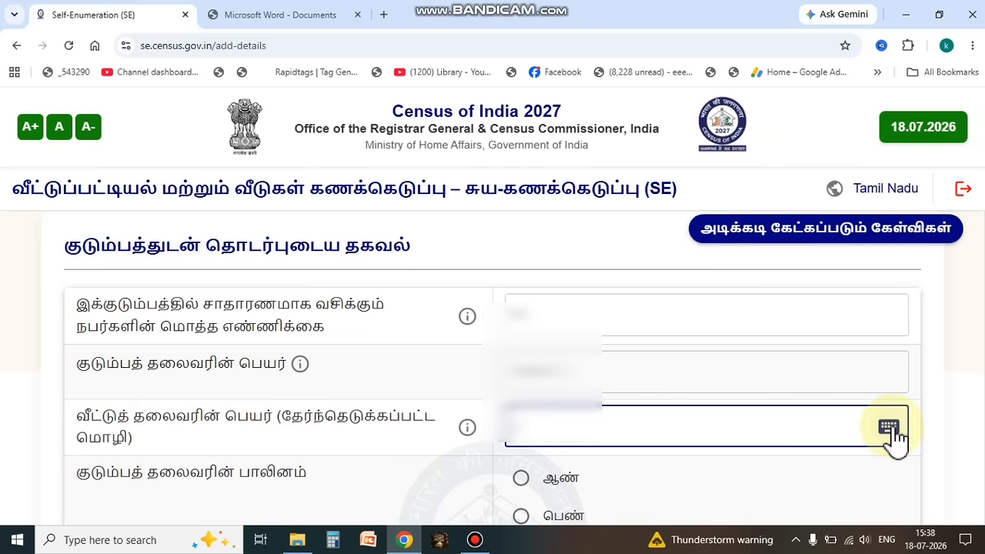
click(891, 428)
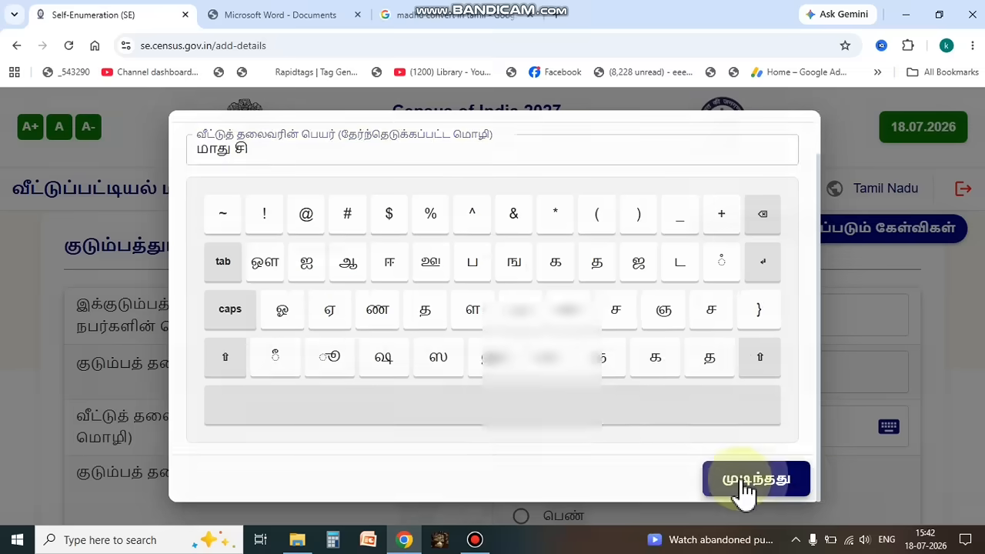
click(743, 487)
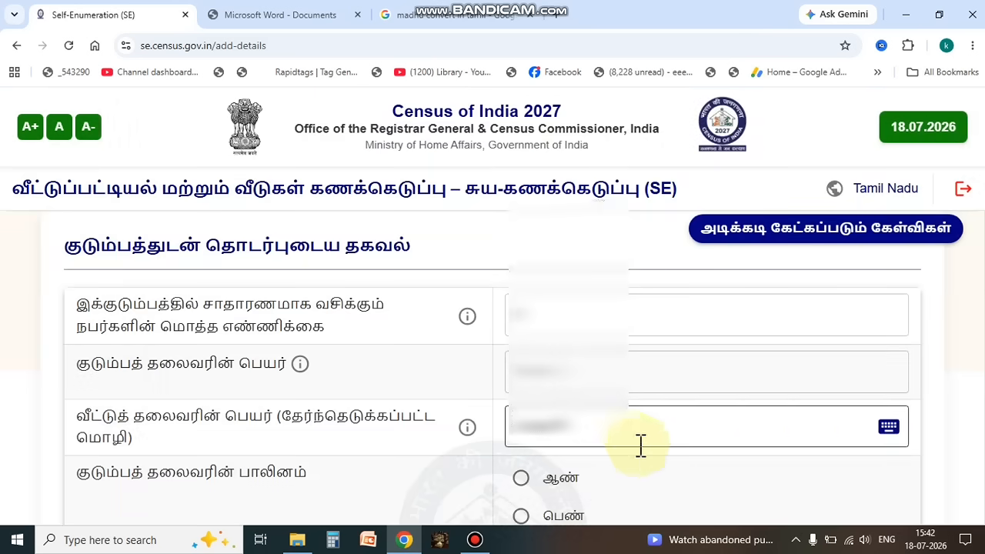
scroll(979, 447, down, 2)
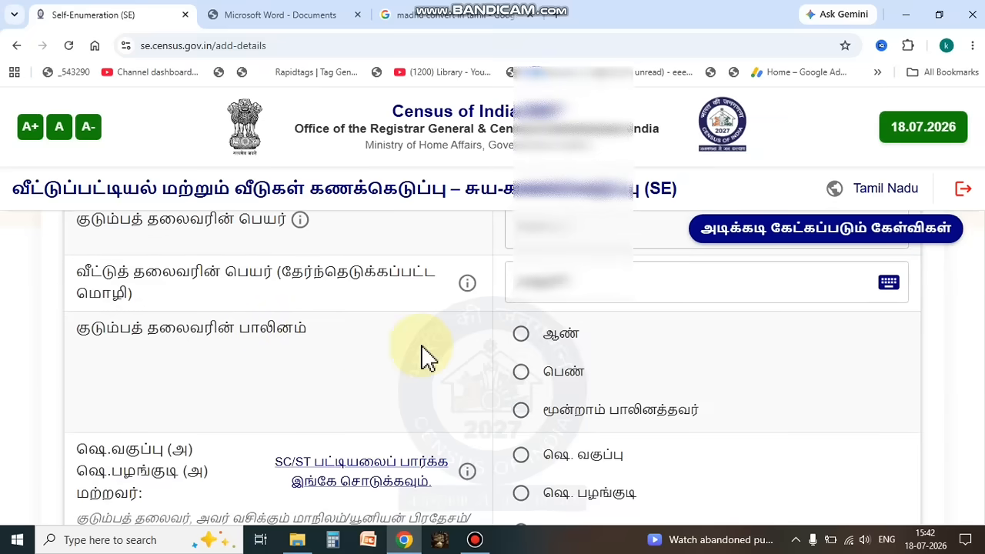
click(522, 334)
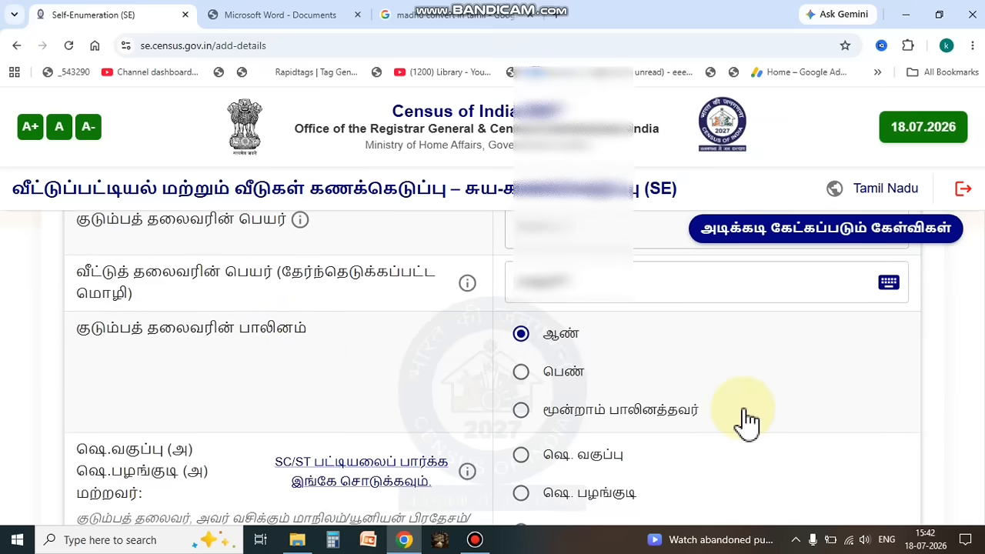
Step: Set the household head's SC/ST category to மற்றவை (other) and the house ownership status to சொந்தம் (owned)
scroll(747, 422, down, 2)
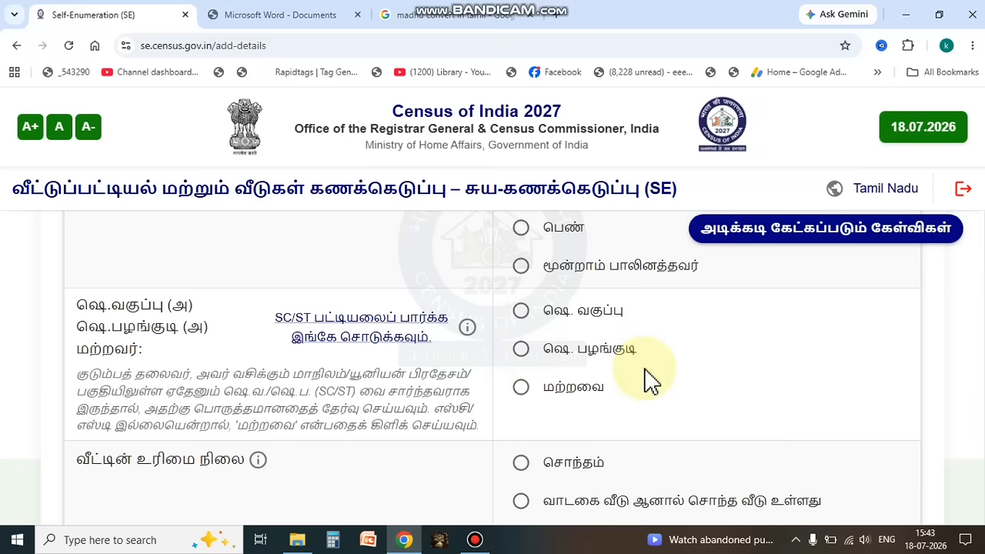
click(521, 391)
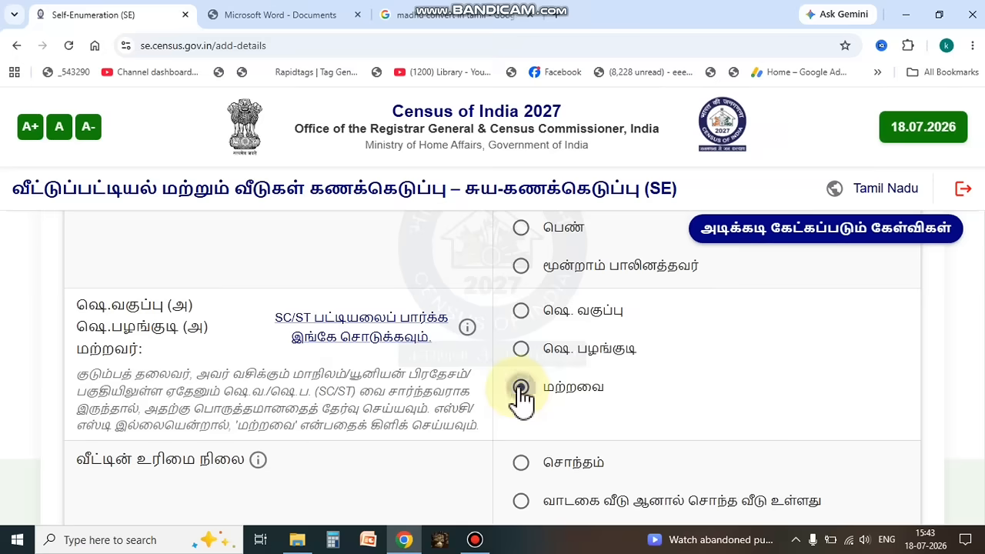
scroll(812, 399, up, 1)
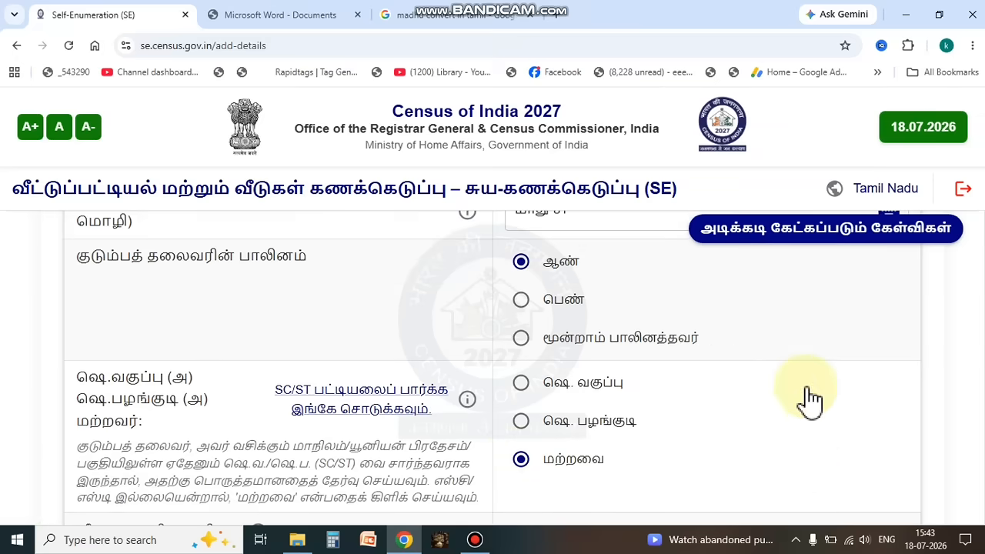
scroll(812, 399, down, 1)
scroll(812, 399, down, 2)
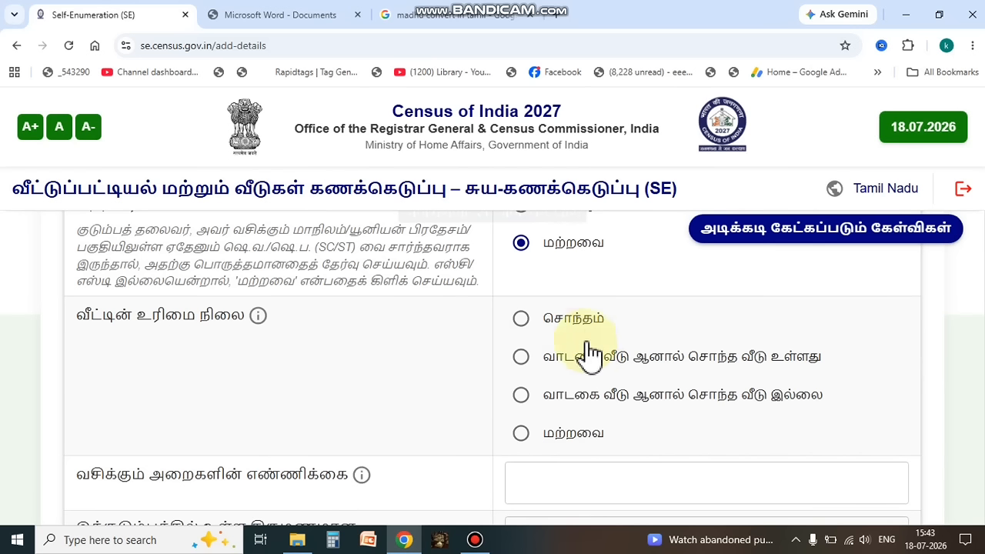
click(522, 323)
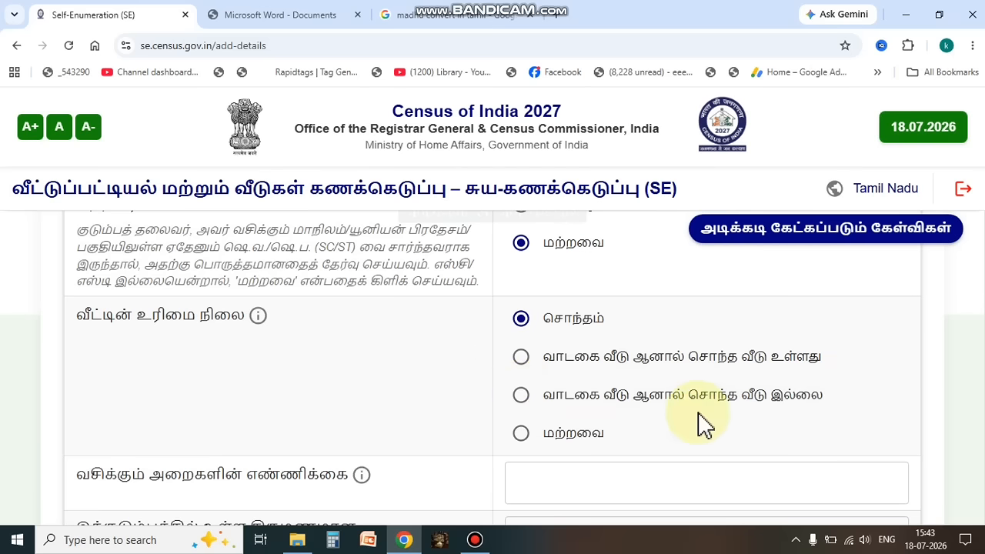
Step: Enter 4 dwelling rooms and 2 married couples for the household, then save the household information and confirm continuing
scroll(703, 420, down, 1)
scroll(702, 419, down, 3)
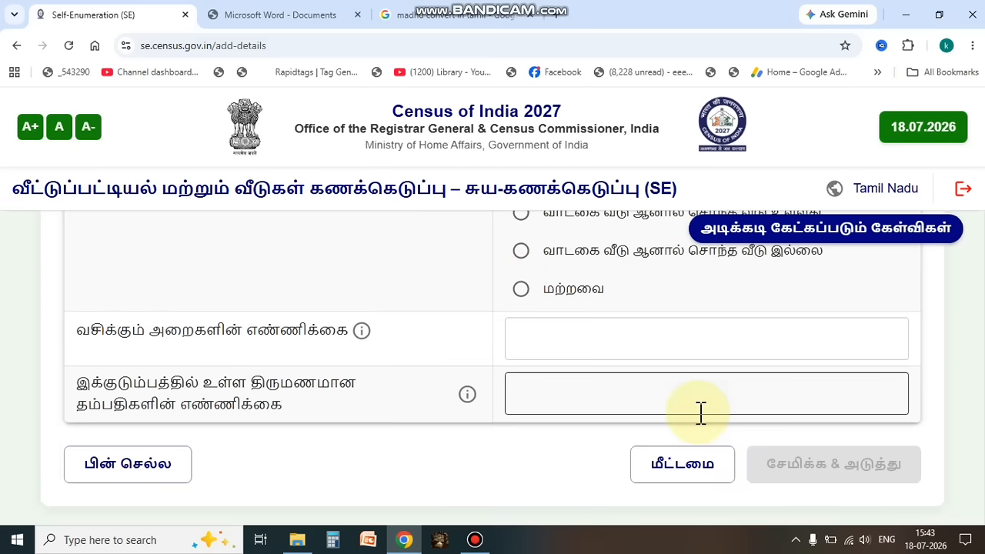
click(538, 326)
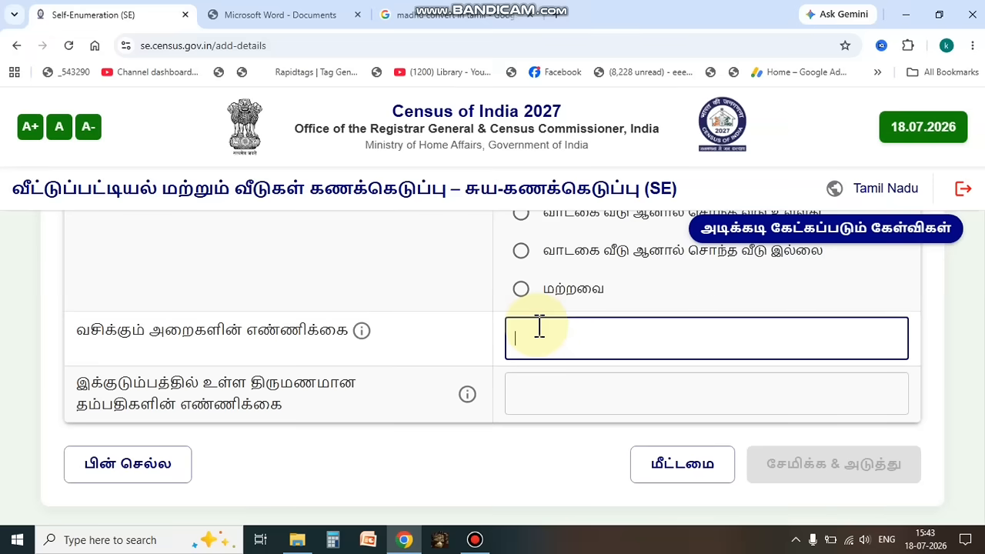
text(4)
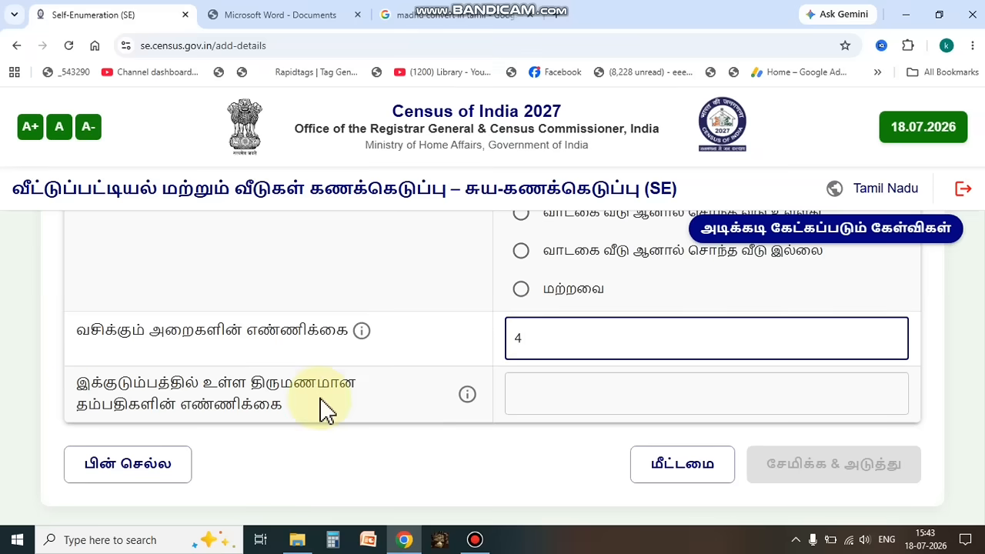
click(584, 393)
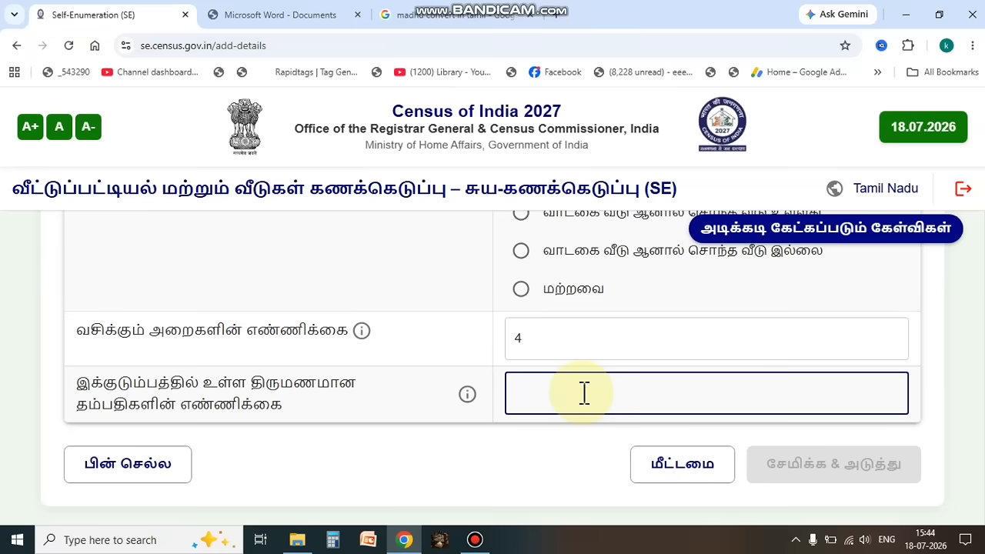
text(2)
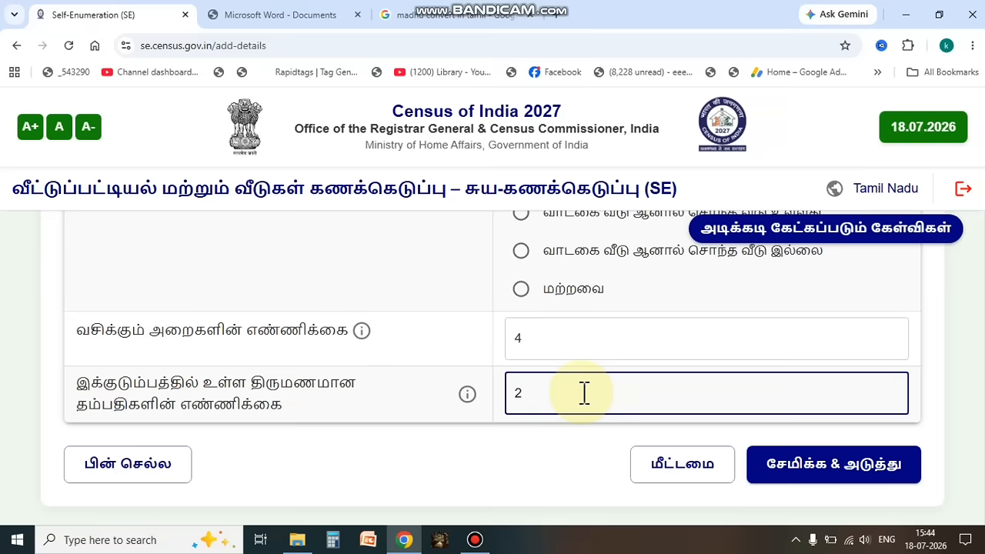
click(868, 472)
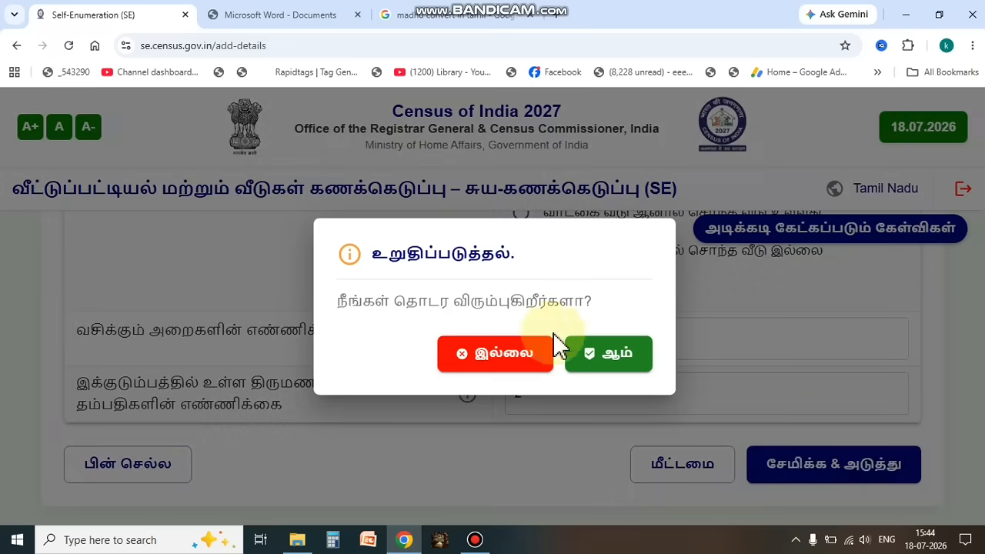
click(645, 358)
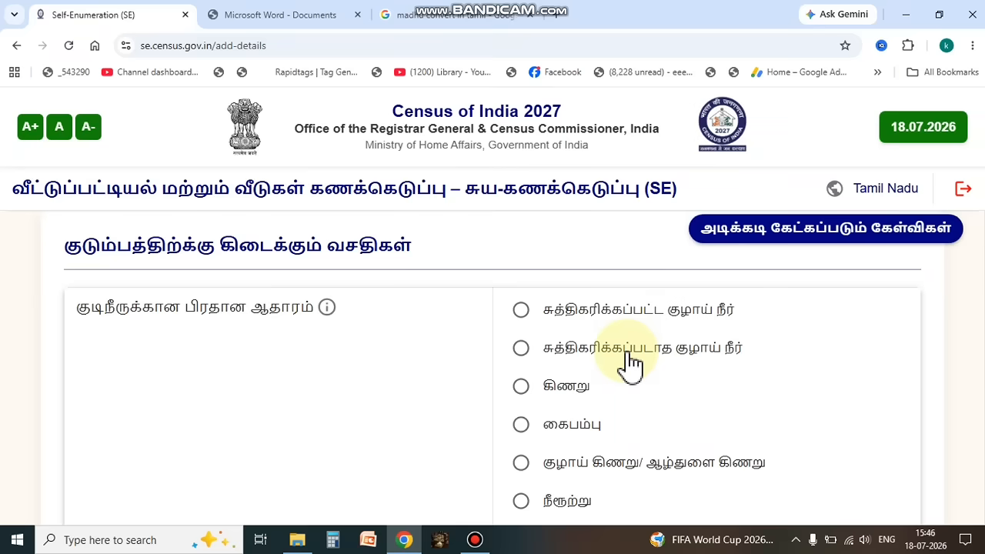
Step: Set the main drinking water source to சுத்திகரிக்கப்படாத குழாய் நீர் (untreated tap water) and its availability to வளாகத்திற்கு அருகில் (near the premises)
scroll(737, 440, down, 1)
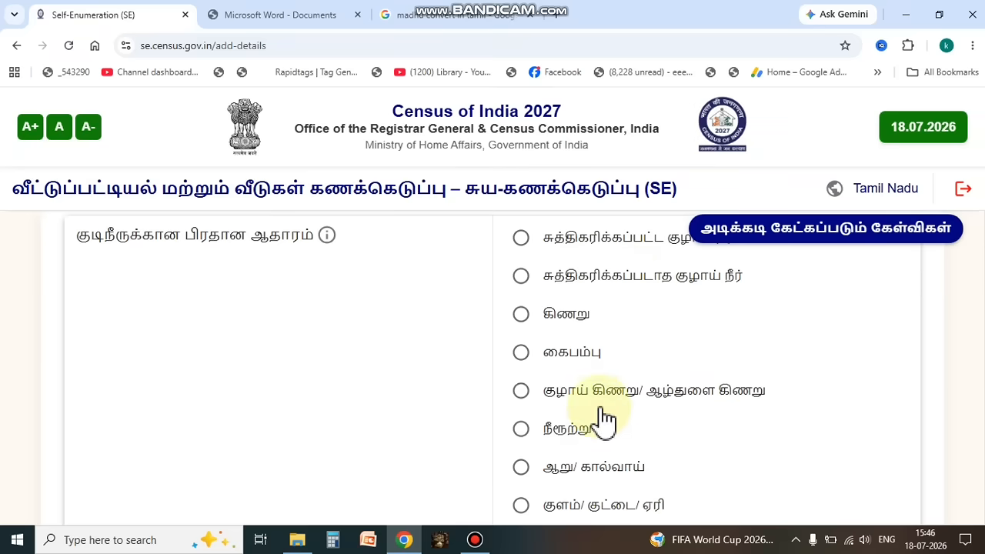
scroll(708, 445, down, 2)
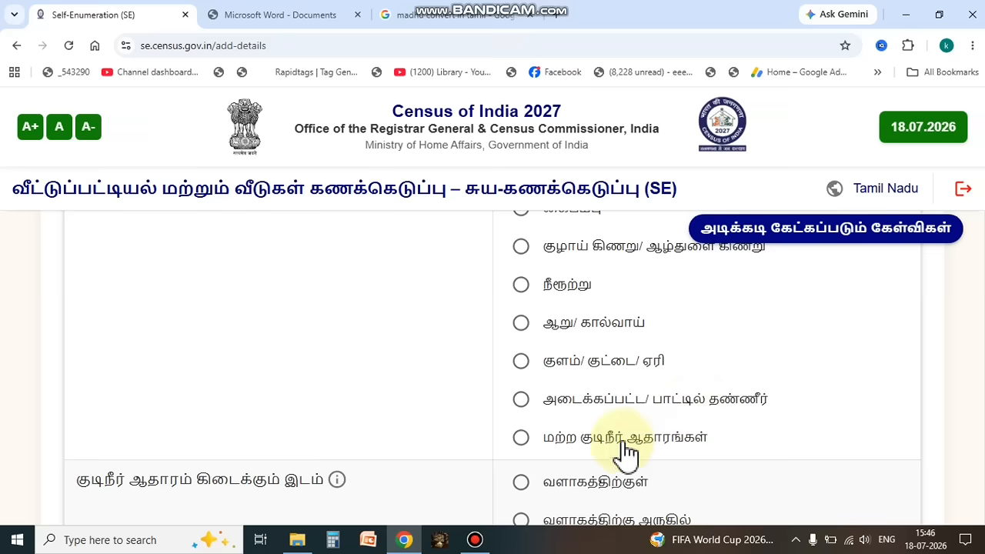
scroll(735, 437, up, 2)
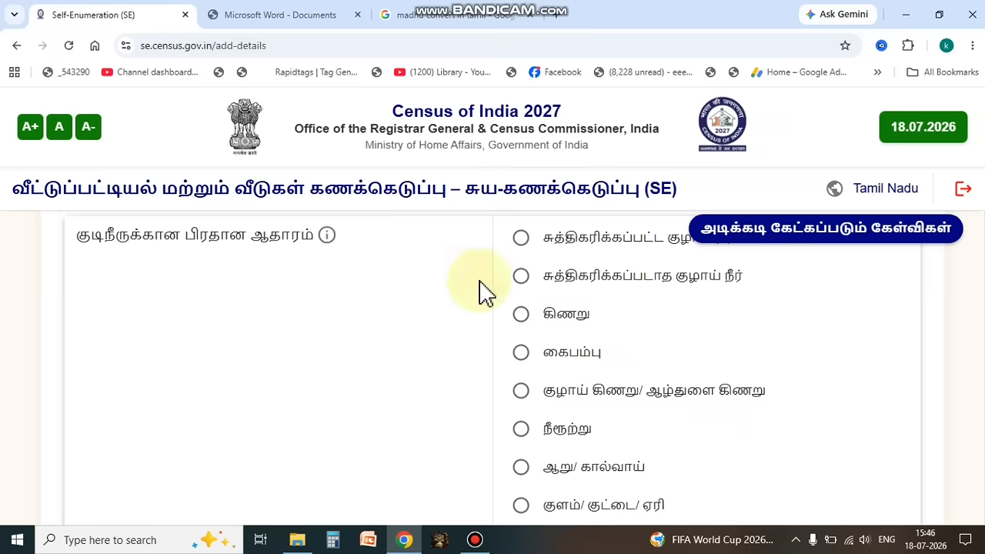
click(521, 276)
scroll(704, 346, down, 5)
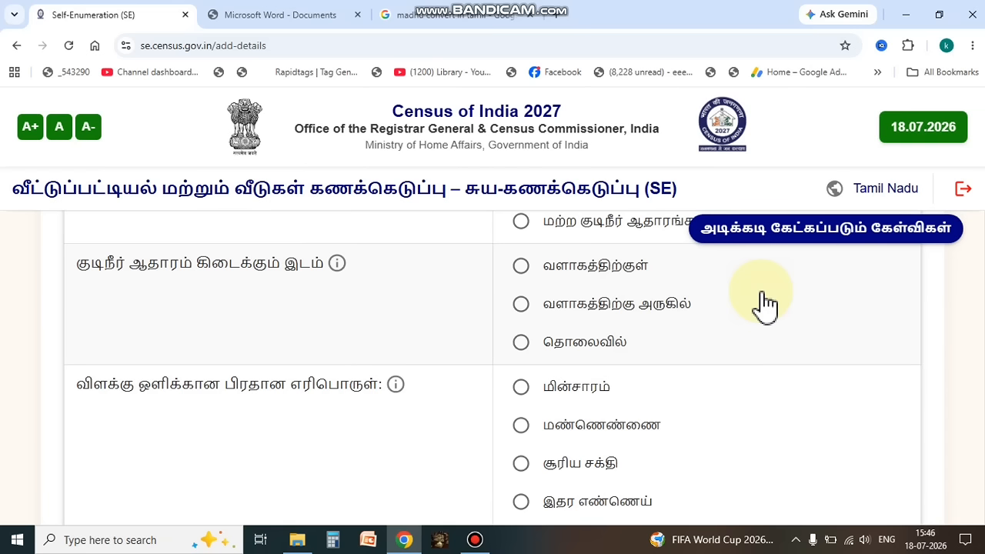
click(524, 308)
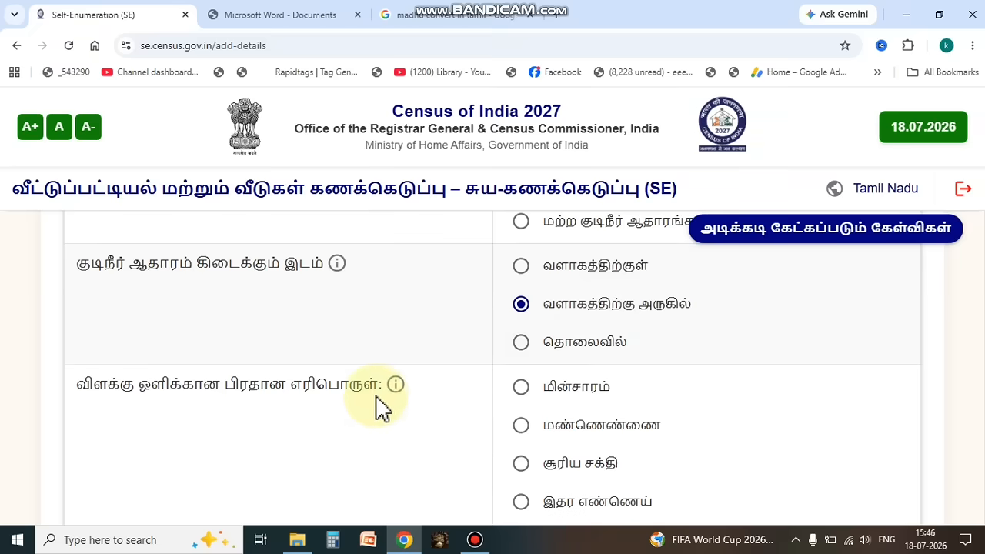
Step: Set the main lighting source to மின்சாரம் (electricity) and the latrine access to இக்குடும்ப பயன்பாட்டிற்கு மட்டும் (this household only)
scroll(380, 409, down, 2)
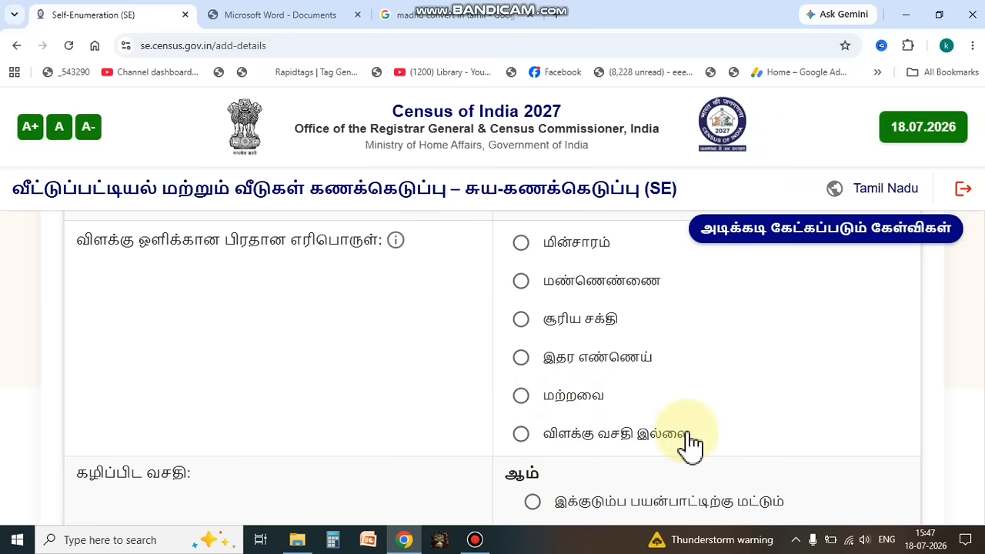
click(522, 244)
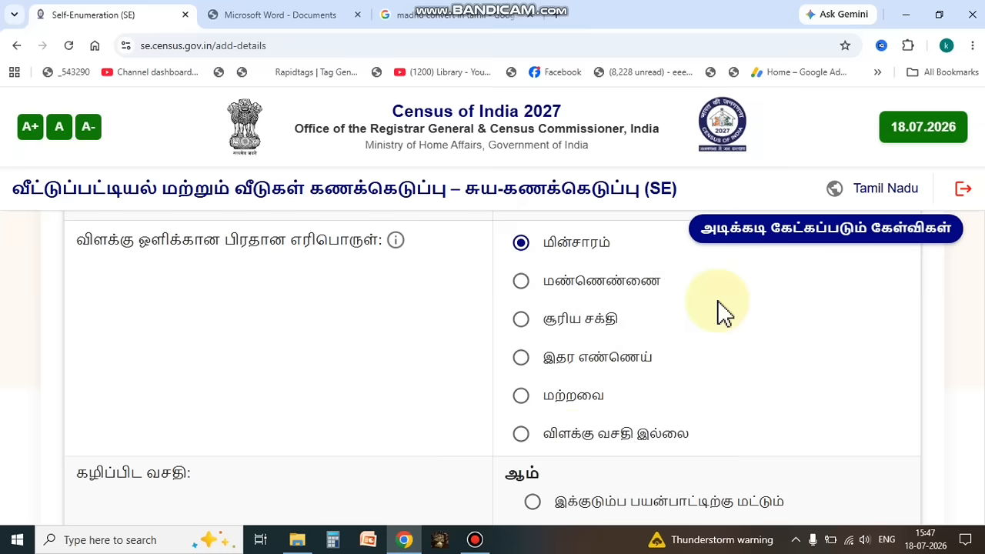
scroll(711, 390, down, 3)
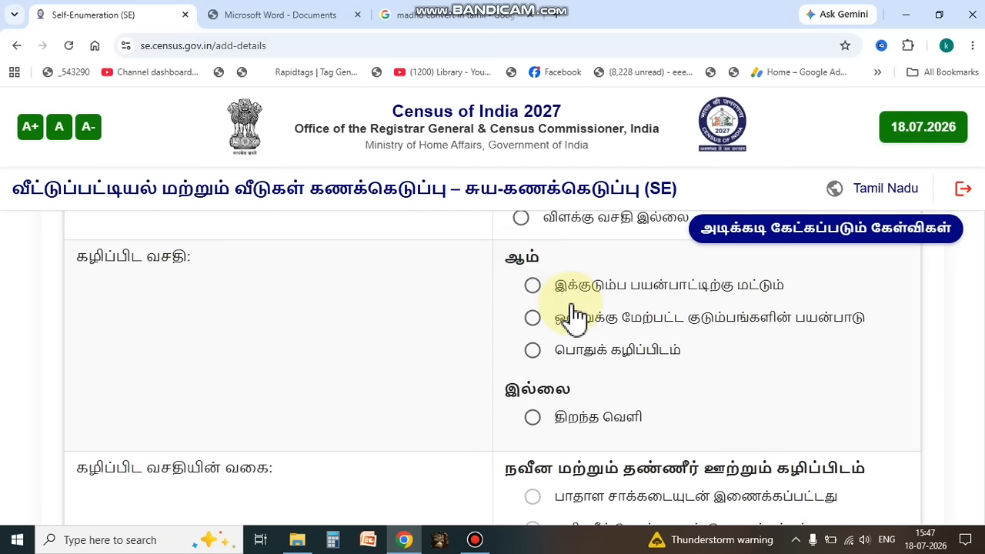
click(533, 287)
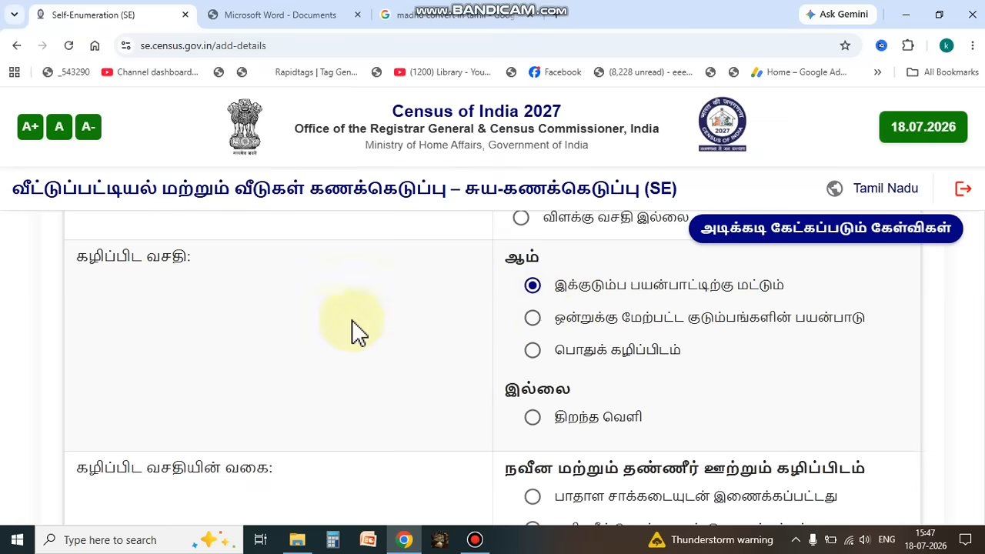
Step: Set the latrine type to கழிவுநீர் தொட்டியுடன் இணைக்கப்பட்டது (septic tank) and the waste water outlet to இணைப்பு இல்லை (no connection)
scroll(352, 330, down, 2)
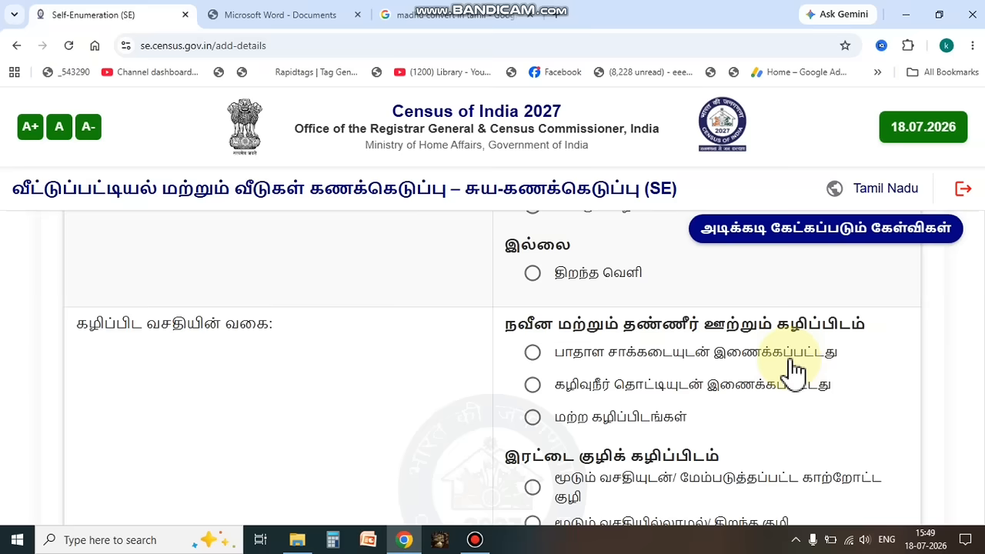
click(533, 385)
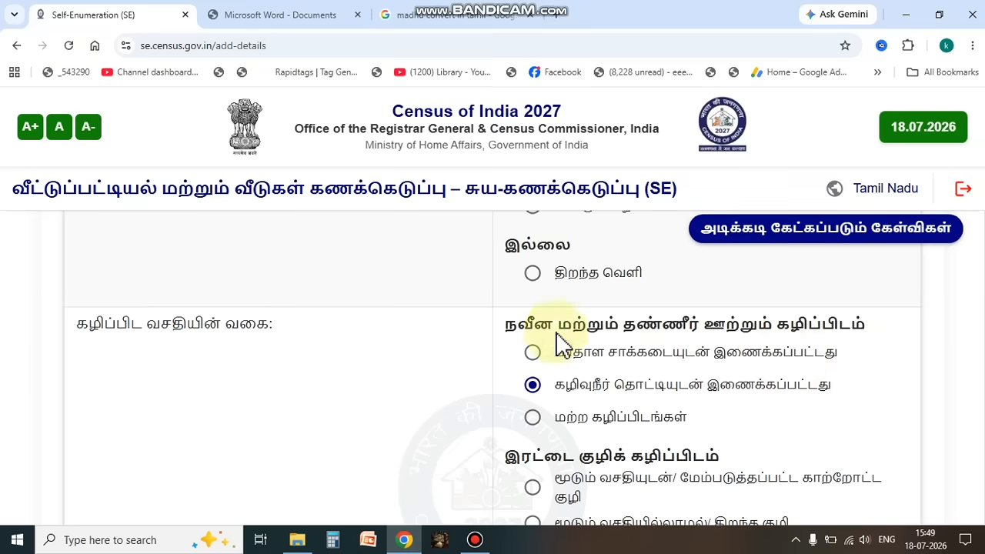
scroll(720, 385, down, 1)
scroll(718, 383, down, 3)
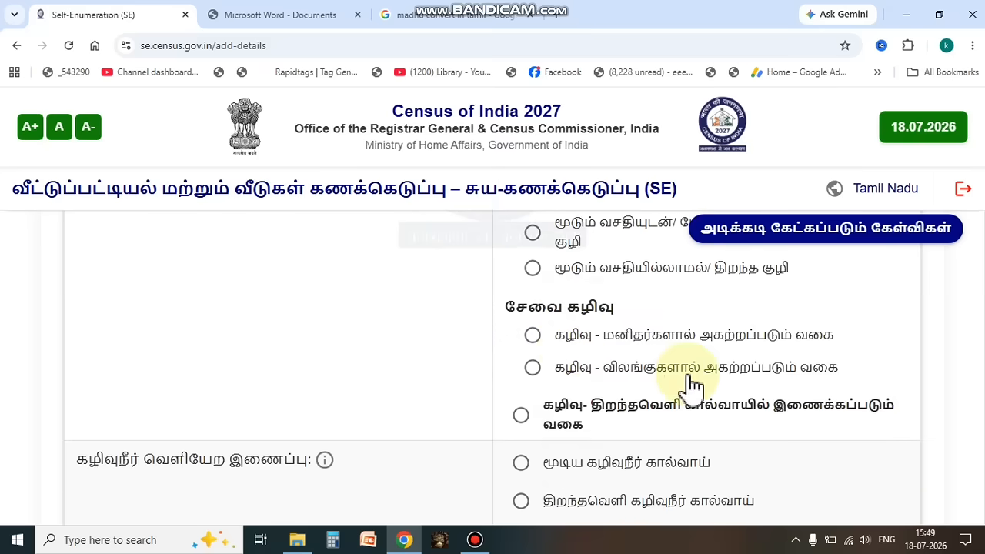
scroll(689, 385, down, 2)
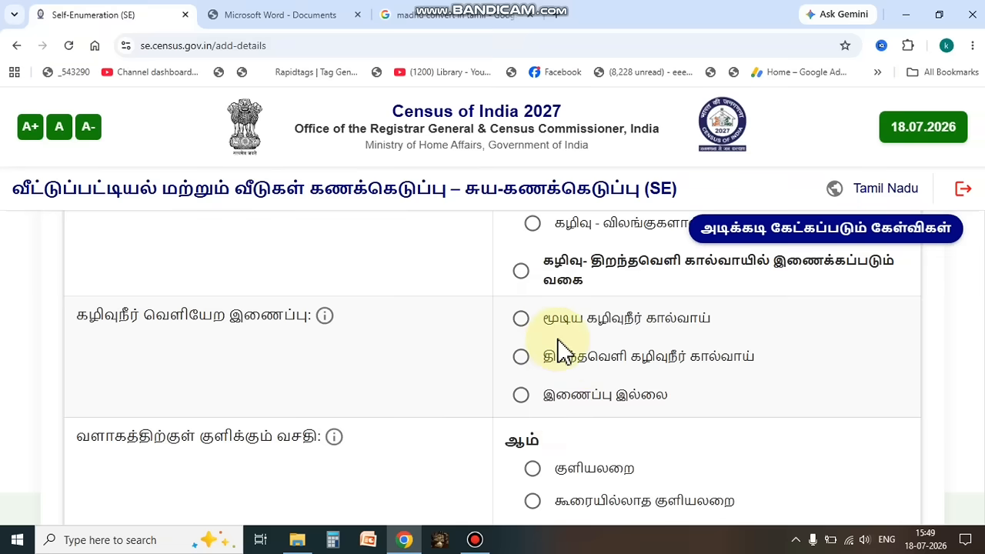
click(521, 397)
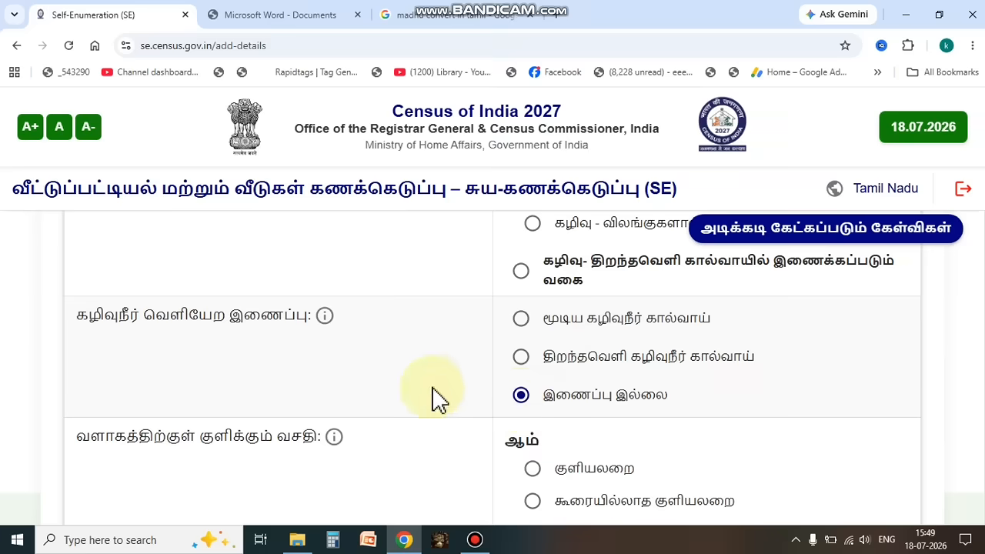
Step: Set the bathing facility to குளியலறை (bathroom) and the kitchen facility to cooking in a kitchen with LPG/PNG இணைப்பு உள்ளது (connection available)
scroll(435, 389, down, 1)
scroll(435, 389, down, 1)
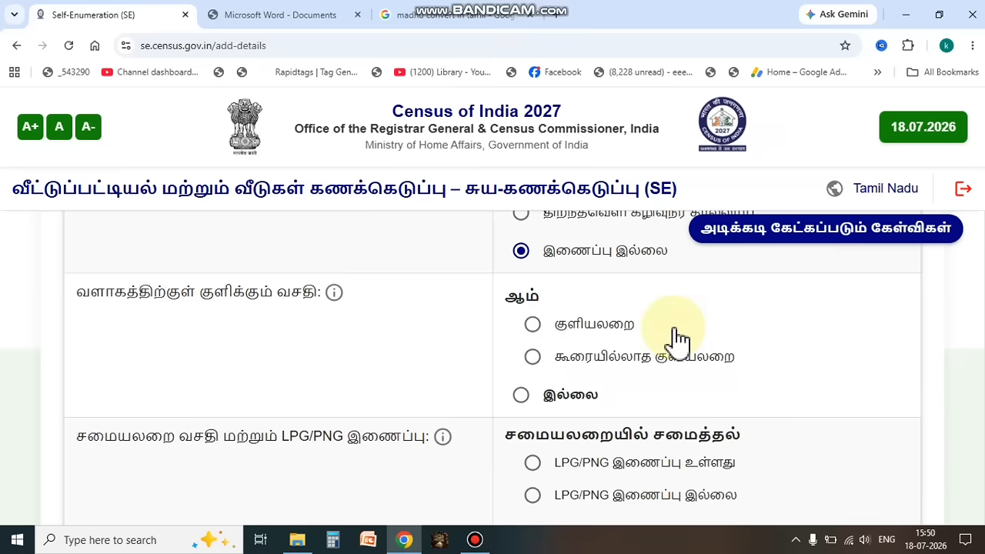
click(533, 325)
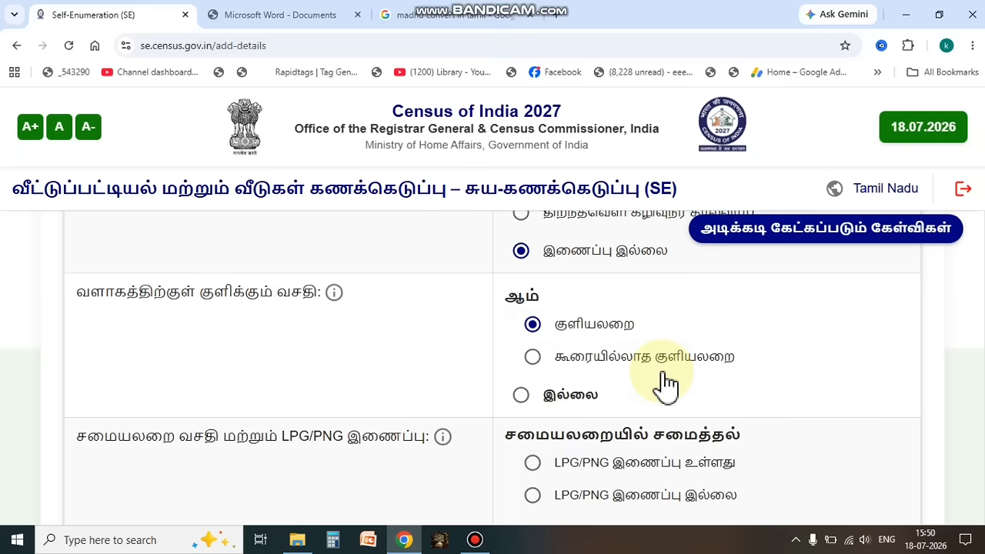
scroll(667, 385, down, 2)
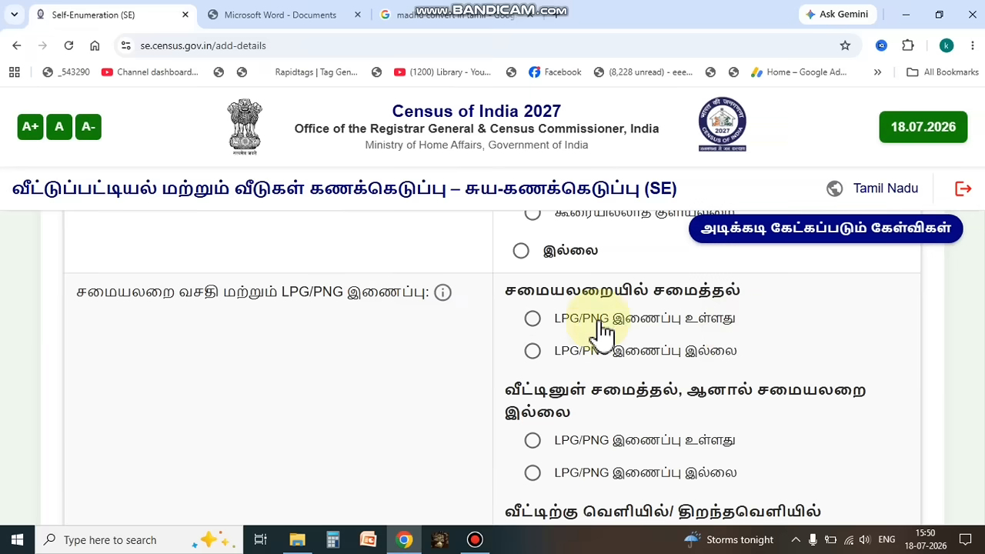
click(533, 318)
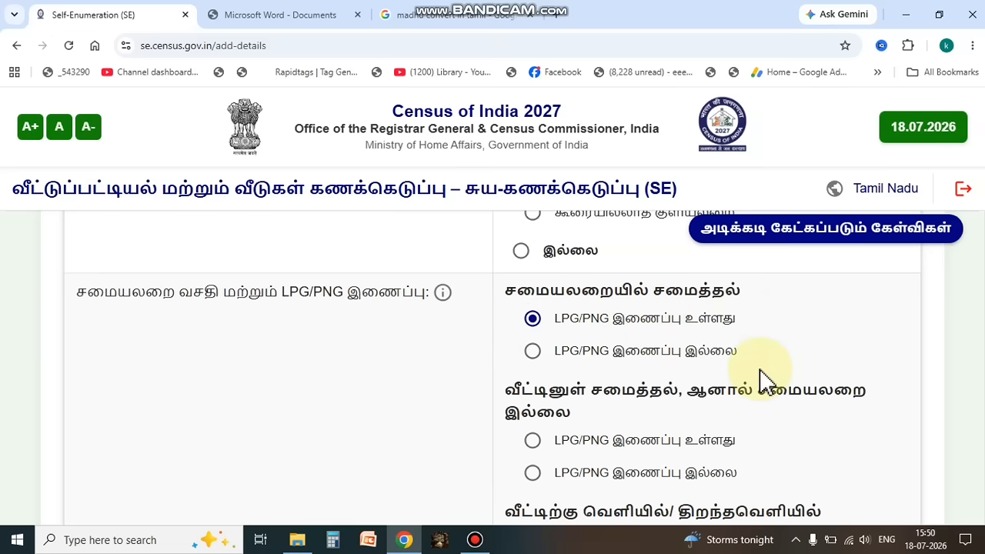
Step: Set the main cooking fuel to சமையல் எரிவாயு (LPG/PNG)
scroll(766, 379, down, 1)
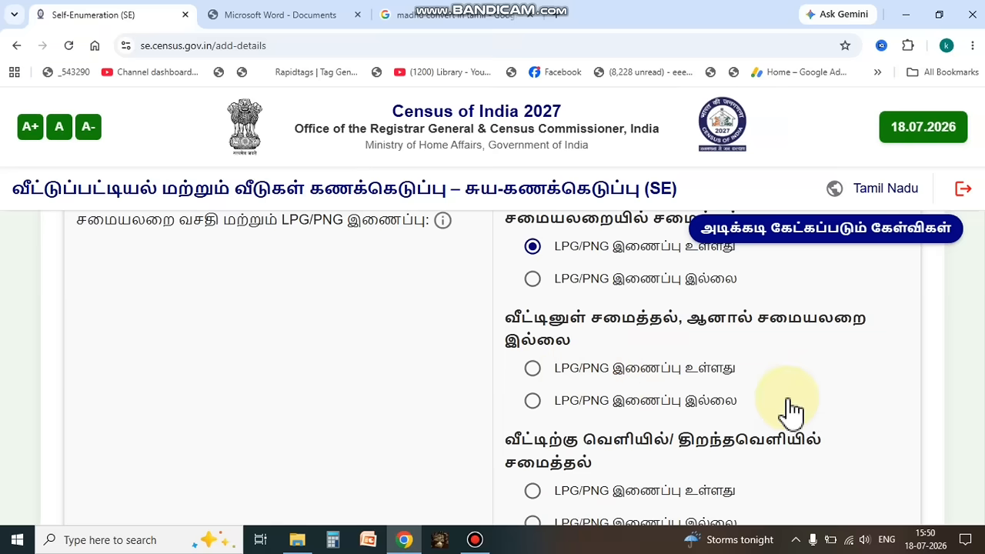
scroll(787, 409, down, 3)
scroll(787, 409, up, 1)
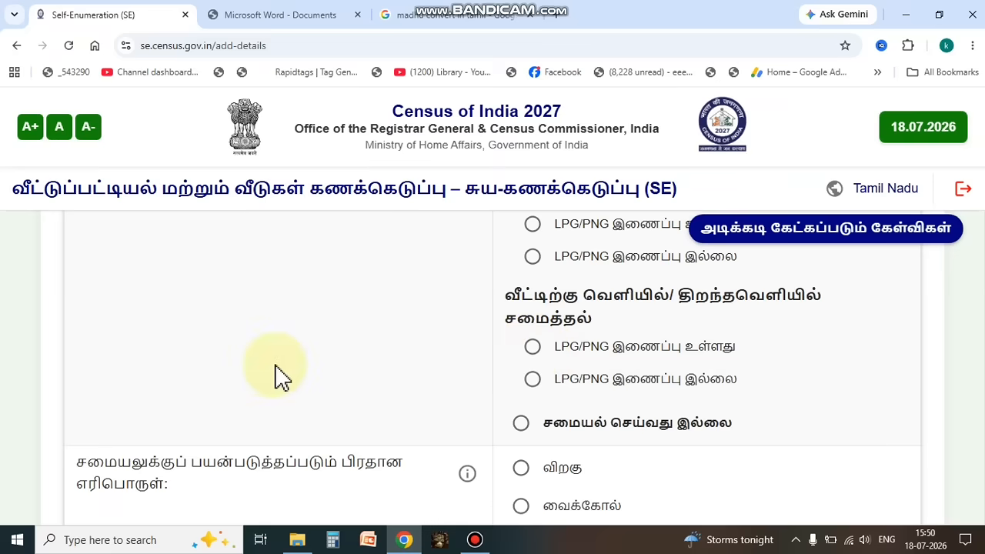
scroll(277, 378, down, 2)
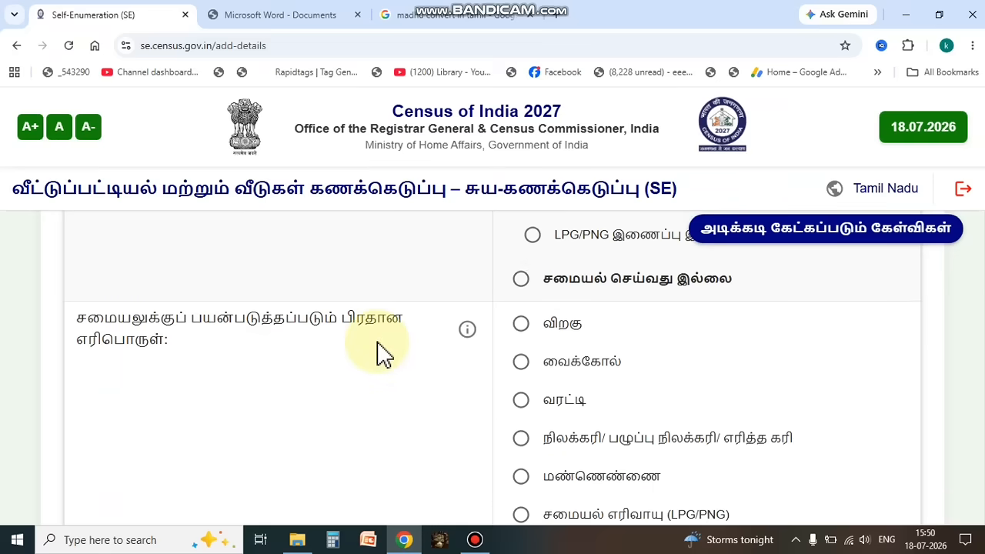
scroll(385, 356, down, 1)
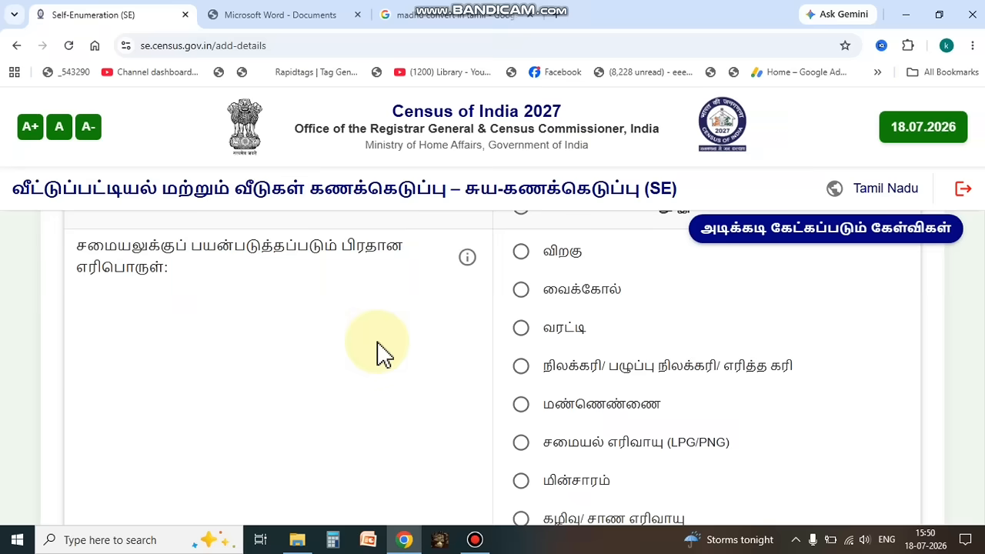
click(522, 450)
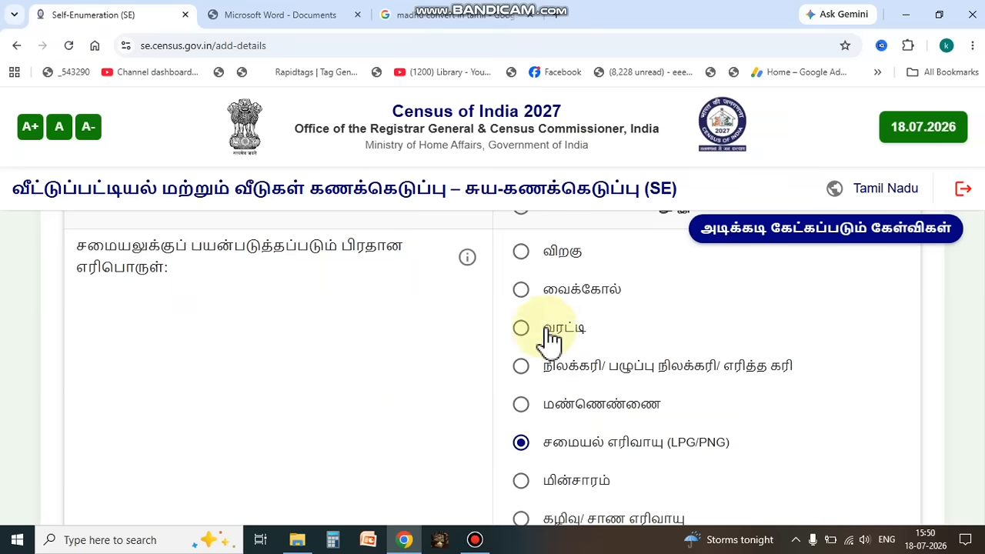
scroll(808, 496, down, 3)
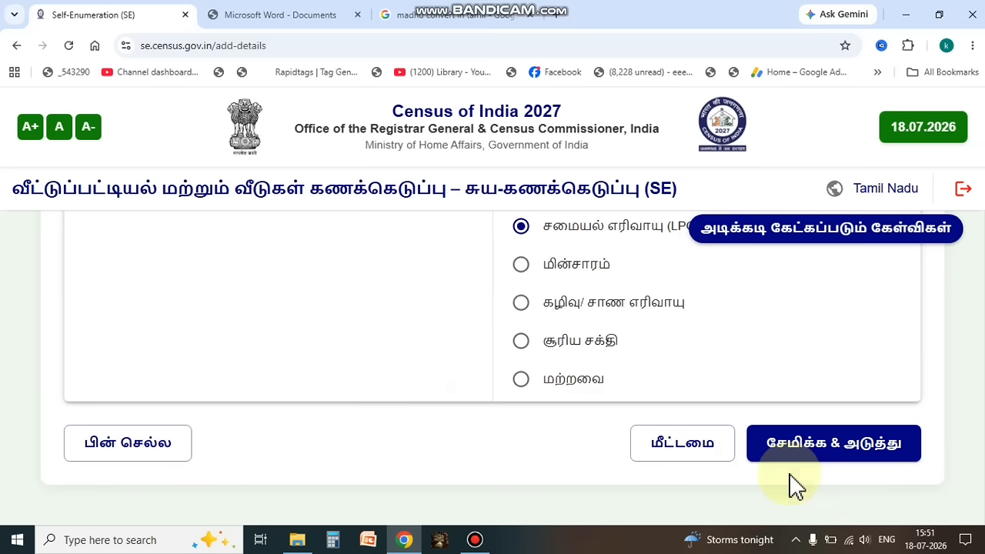
Step: Save the household facilities answers and confirm continuing to the household assets section
click(855, 446)
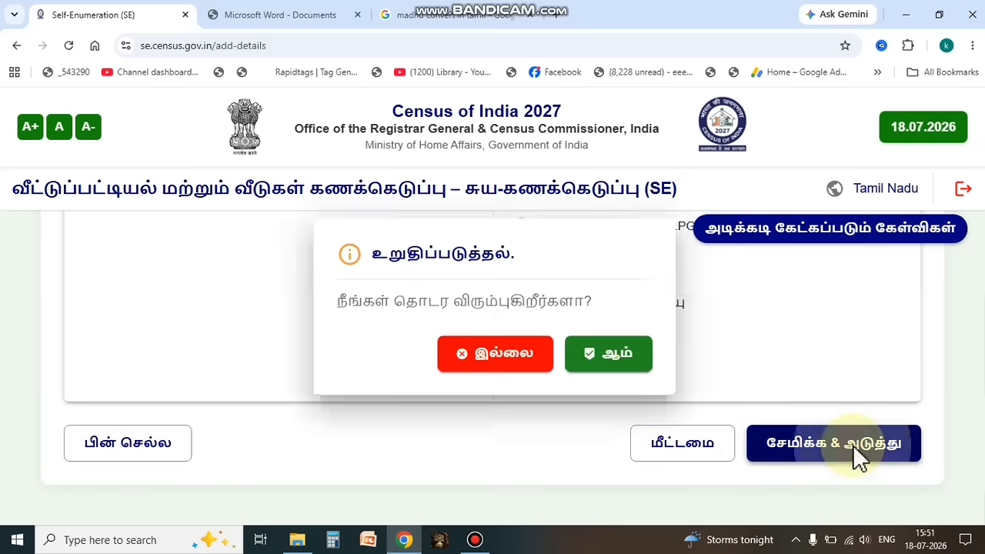
click(609, 360)
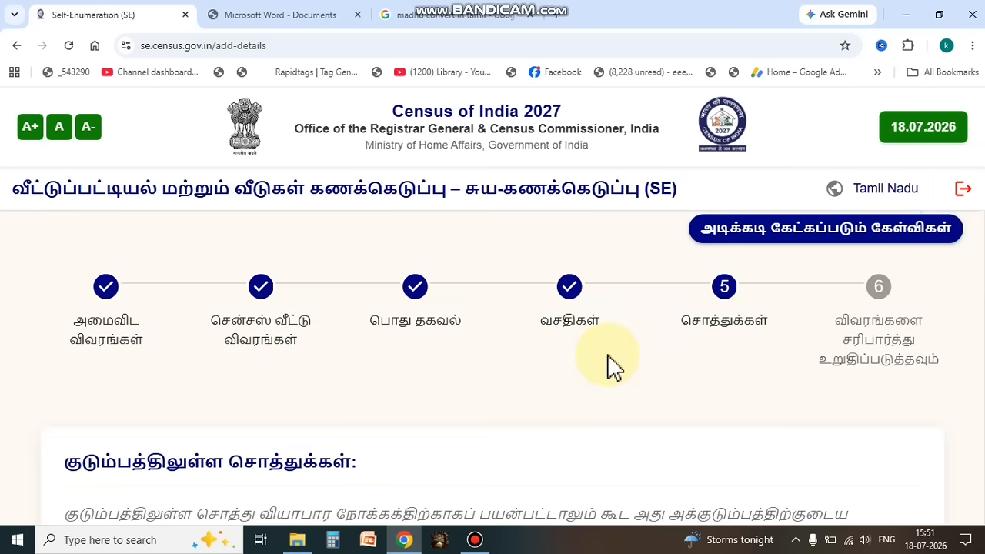
Step: Set radio/transistor access to கைபேசி/ ஸ்மார்ட்போன் மூலம் (via mobile/smartphone) and television to இதர டிடிஹெச்(DTH)/டிஷ் (other DTH/dish)
scroll(685, 377, down, 3)
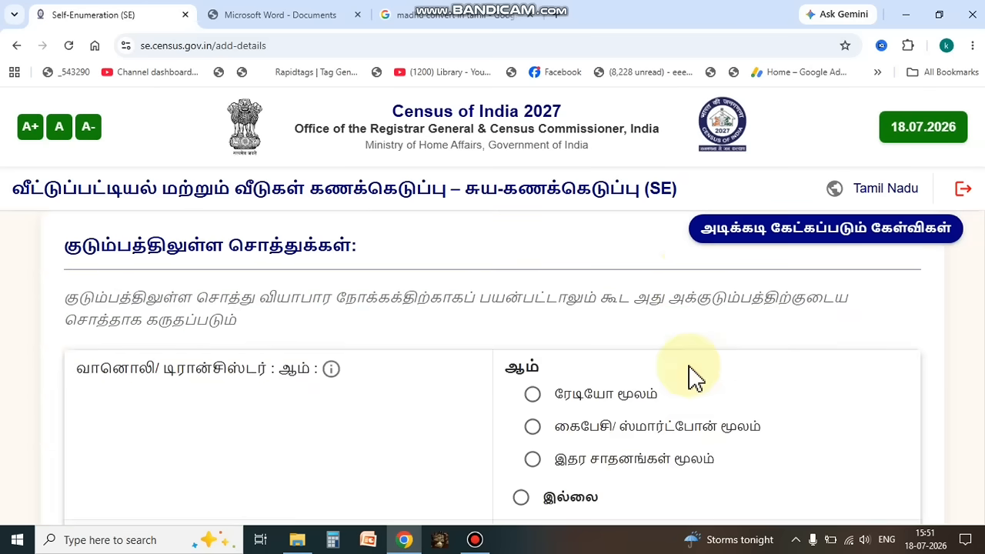
scroll(692, 376, down, 1)
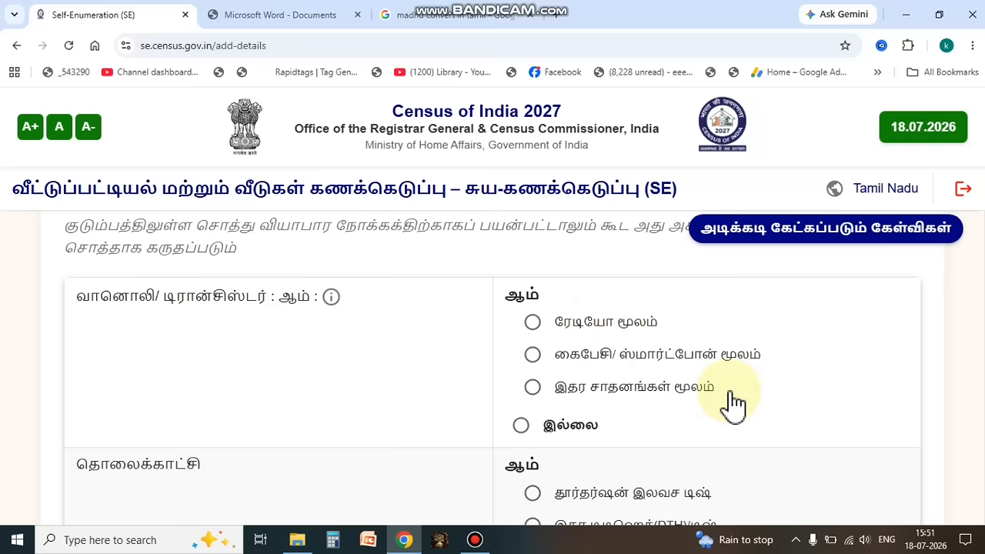
click(533, 354)
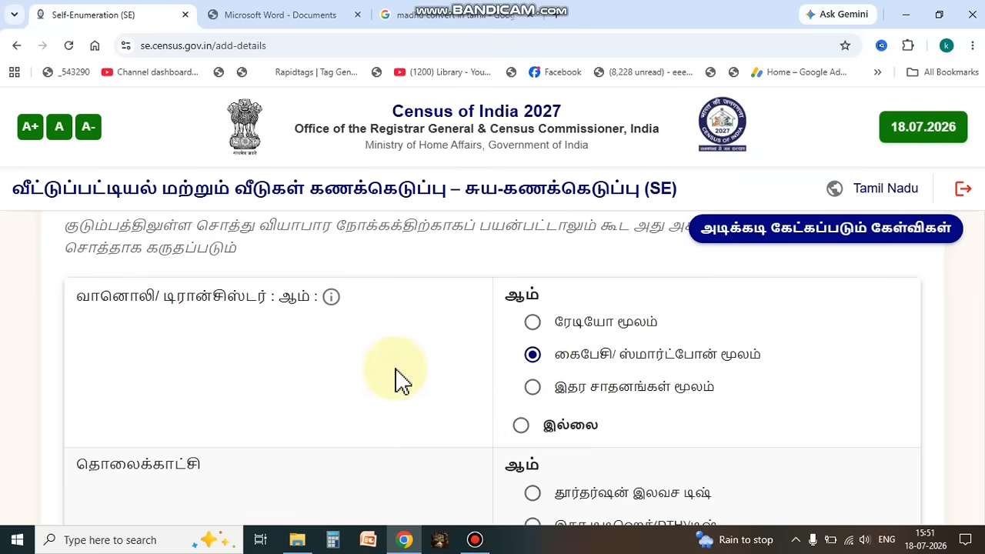
scroll(397, 379, down, 1)
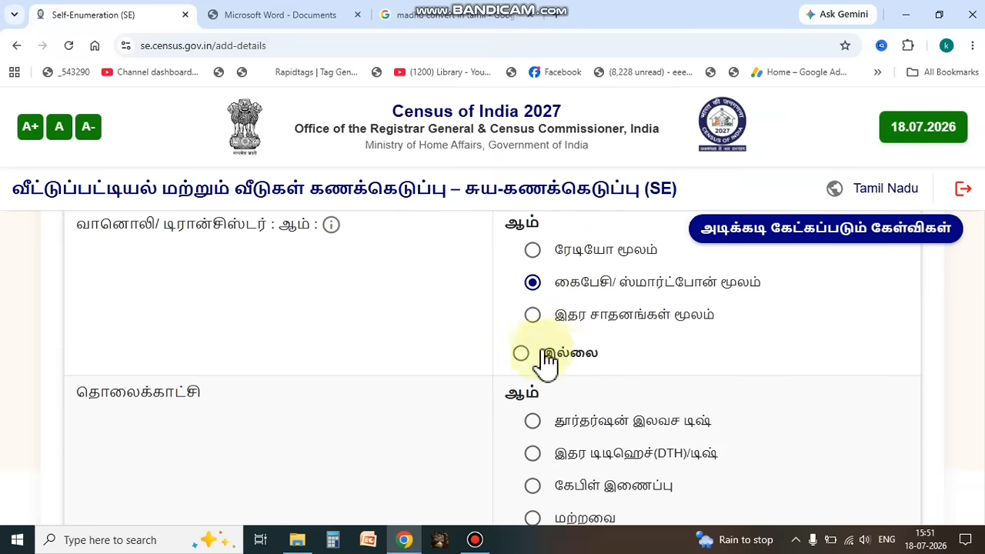
scroll(279, 360, down, 1)
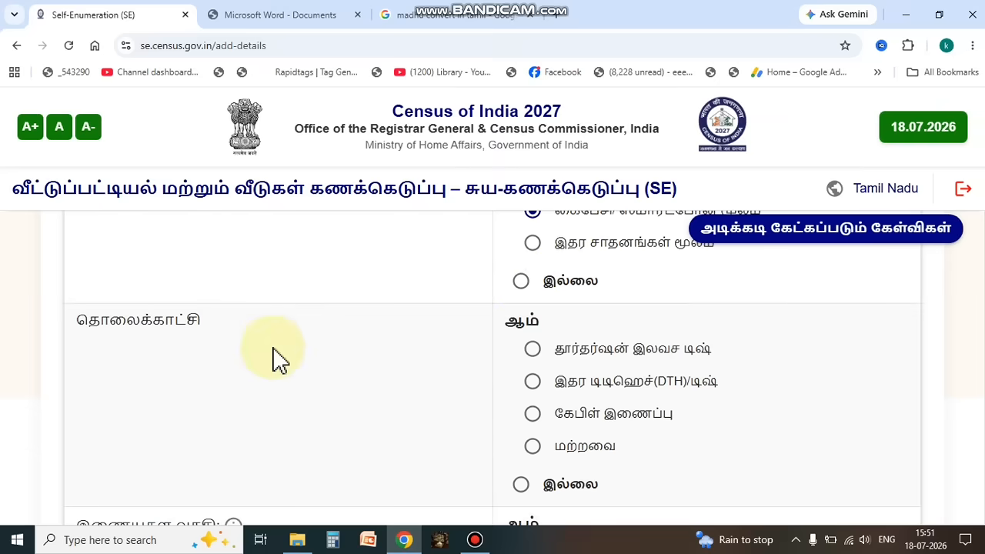
scroll(275, 368, up, 1)
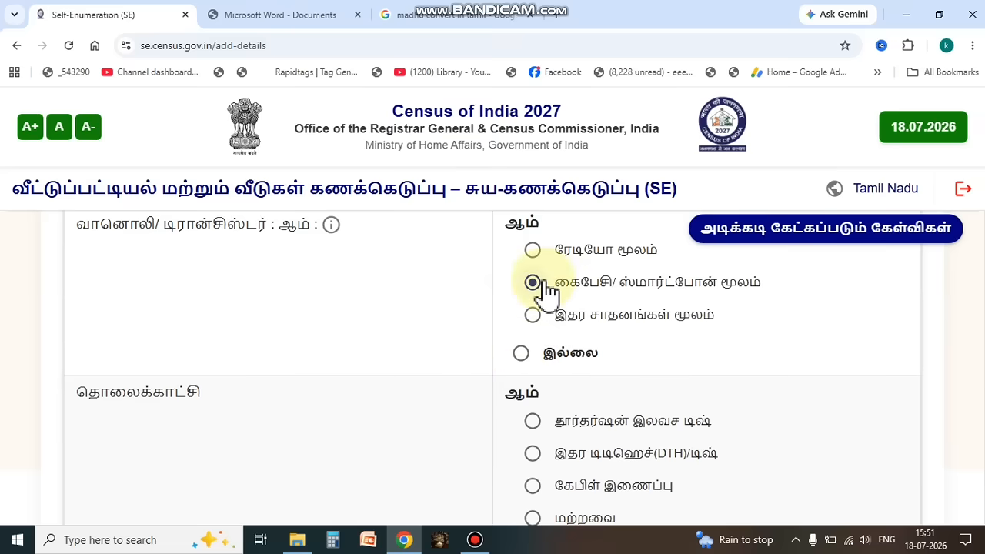
scroll(760, 385, down, 1)
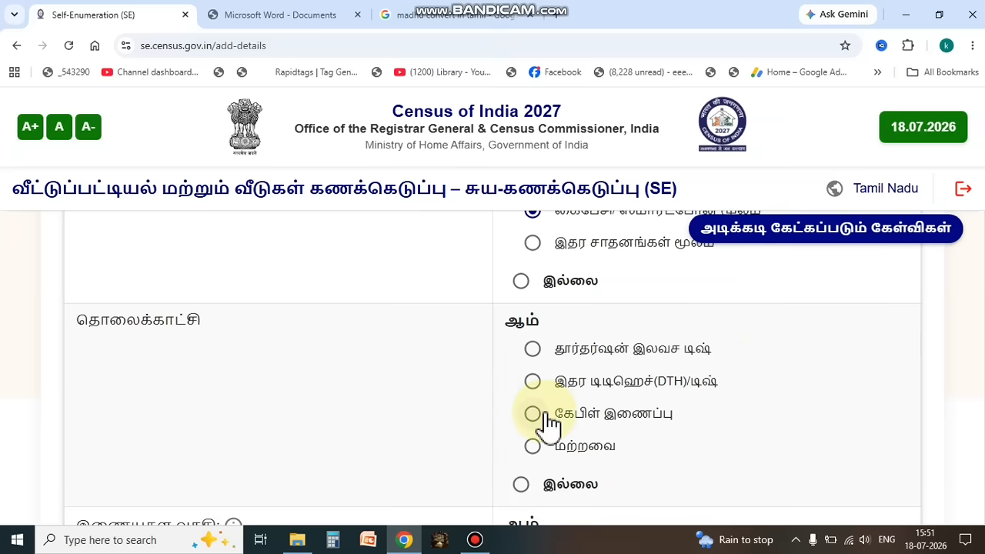
click(533, 381)
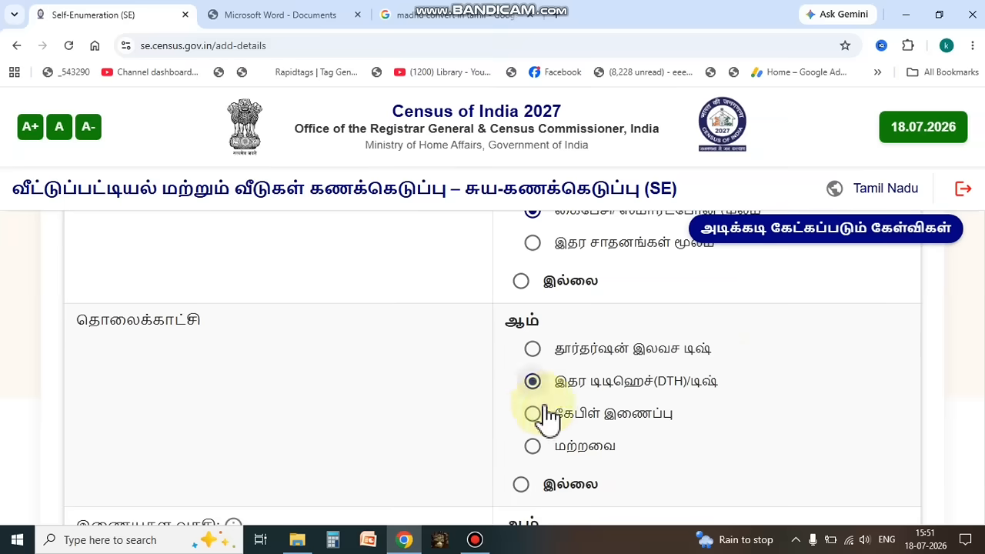
Step: Set internet access to கைபேசி/ ஸ்மார்ட் போன் மூலம் (via mobile/smartphone) and laptop/computer ownership to இல்லை (no)
scroll(675, 433, down, 3)
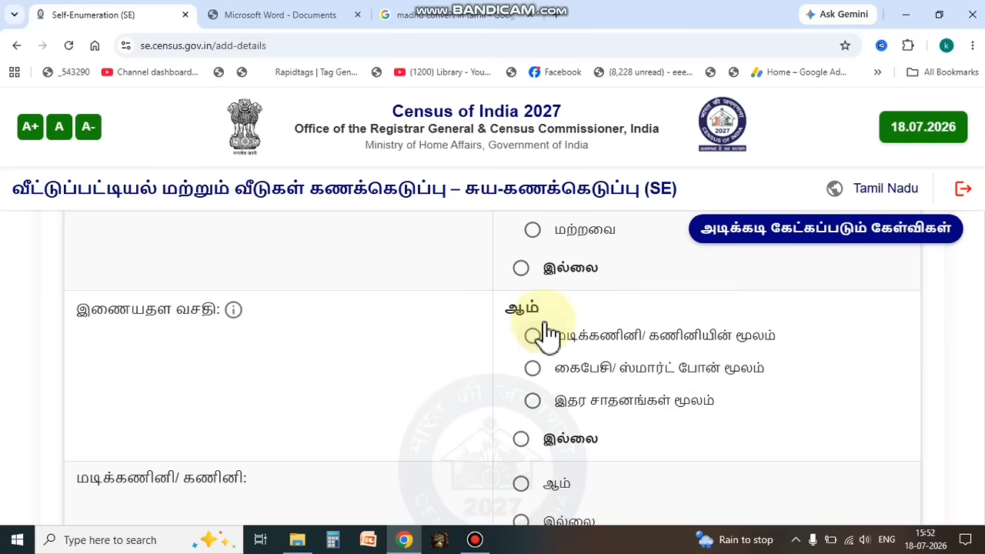
click(533, 371)
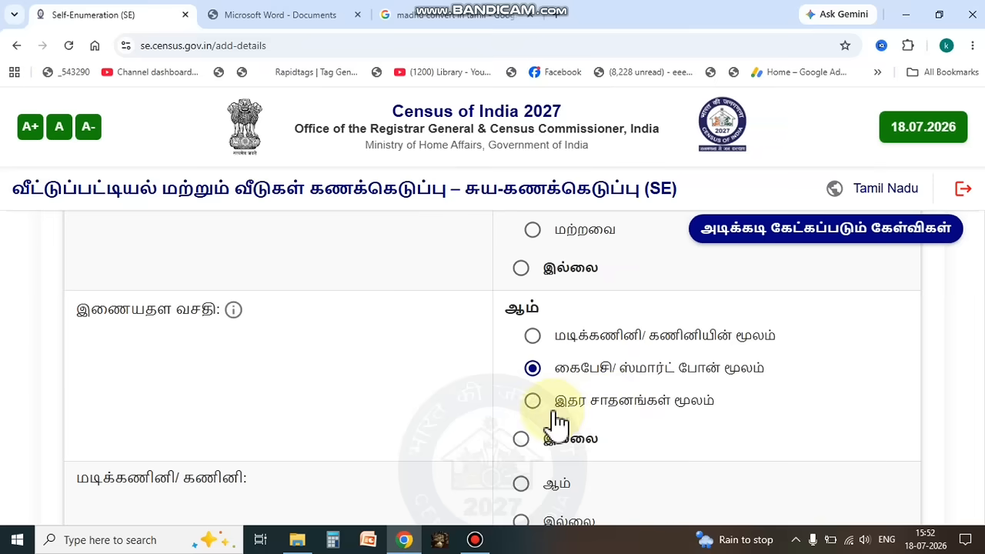
scroll(649, 488, down, 1)
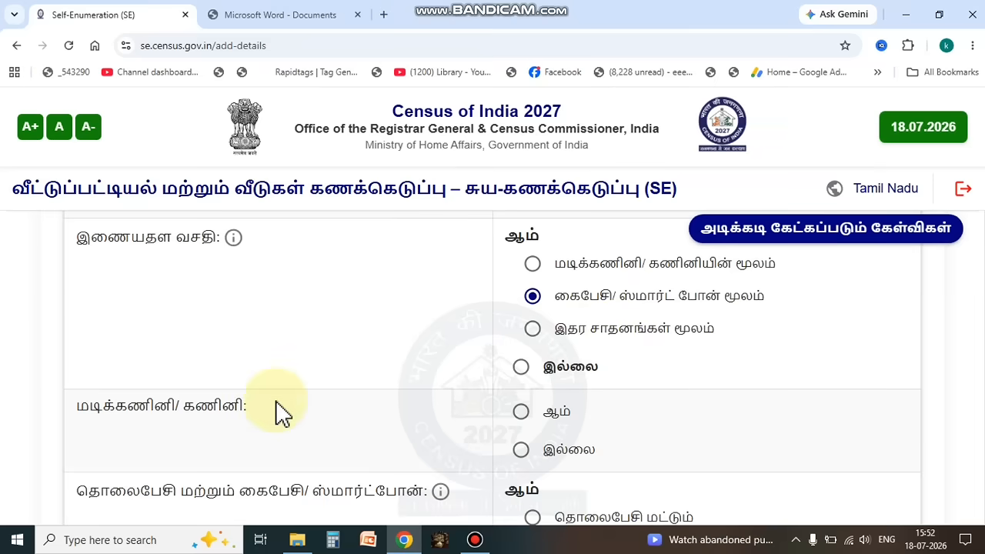
click(521, 413)
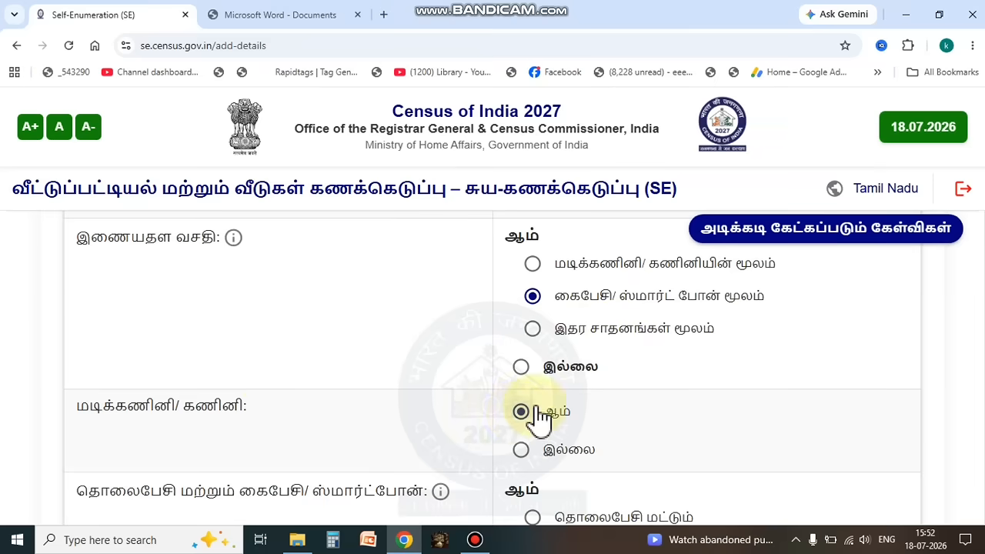
click(521, 451)
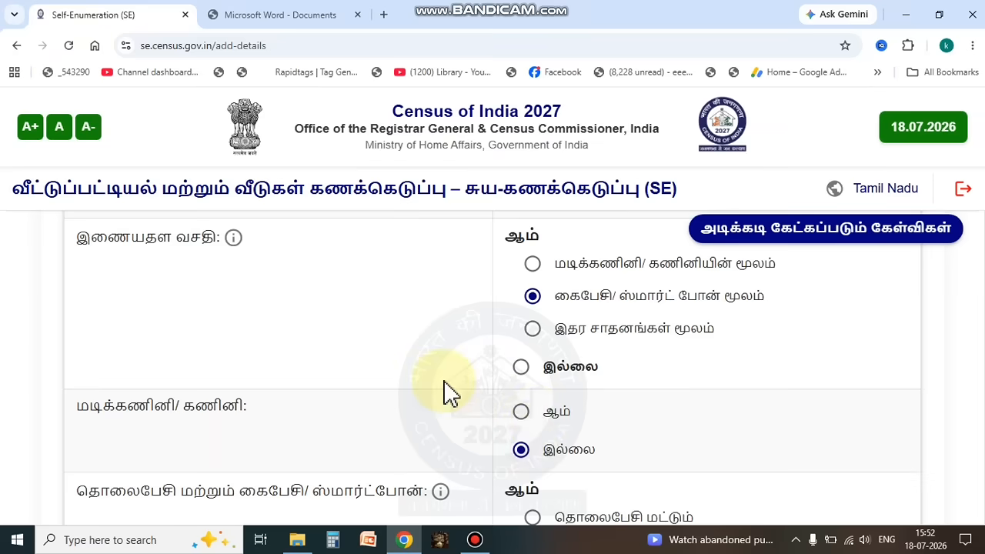
Step: Set telephone/mobile ownership to ஸ்மார்ட்போன் (smartphone only) and the two-wheeler to ஸ்கூட்டர்/ மோட்டார் சைக்கிள்/ மொபெட் (scooter/motorcycle/moped)
scroll(448, 392, down, 2)
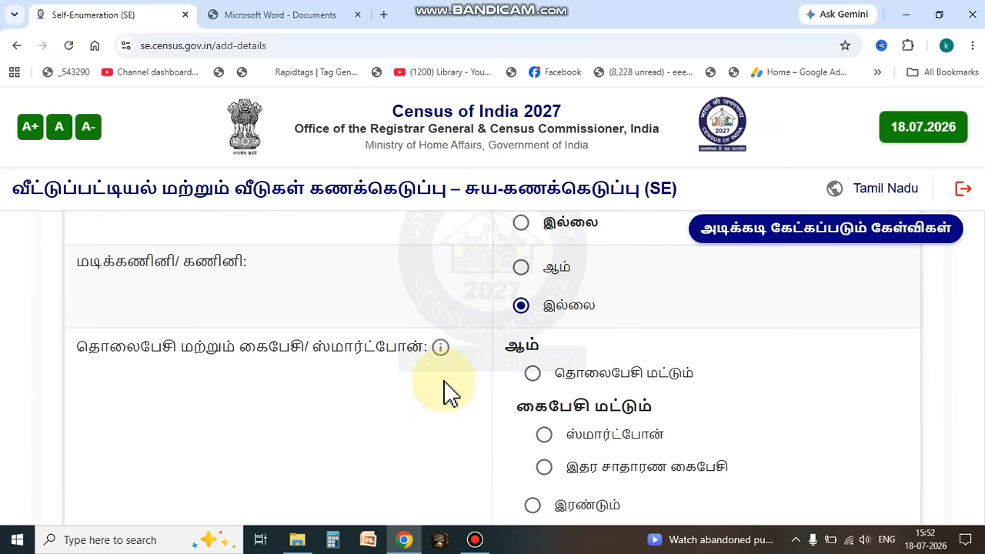
scroll(448, 393, down, 1)
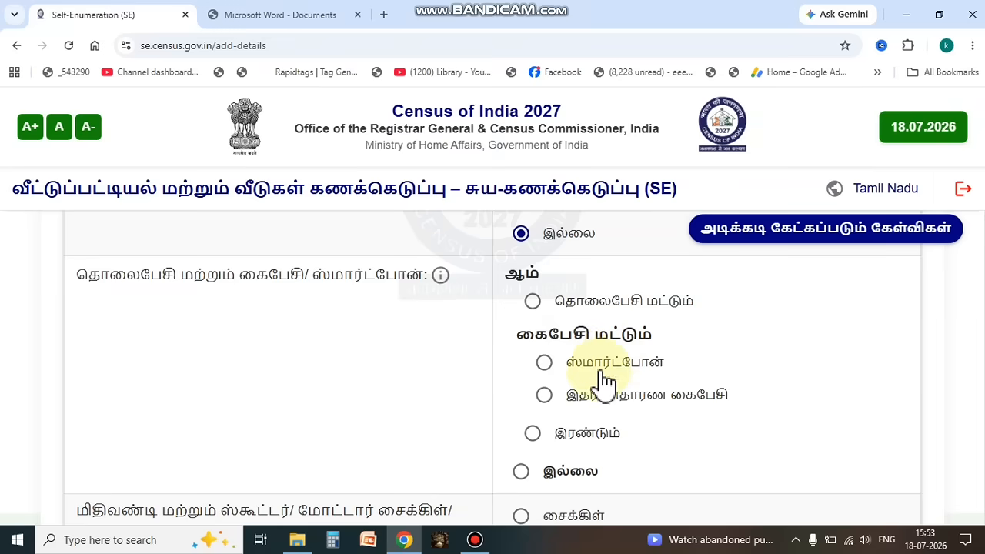
click(545, 363)
scroll(793, 383, down, 3)
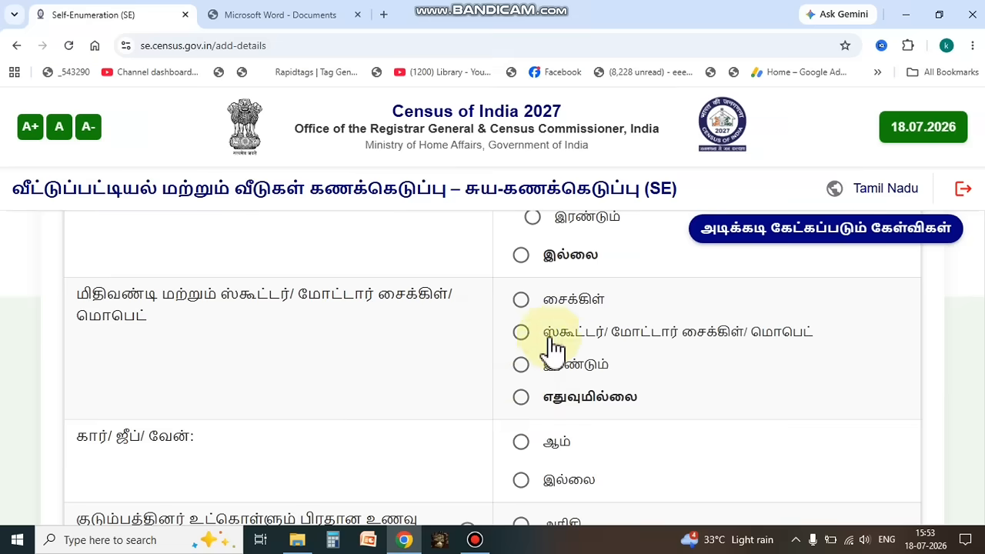
click(522, 331)
Step: Set car/jeep/van ownership to இல்லை (no) and the household's main cereal to அரிசி (rice)
scroll(723, 359, down, 2)
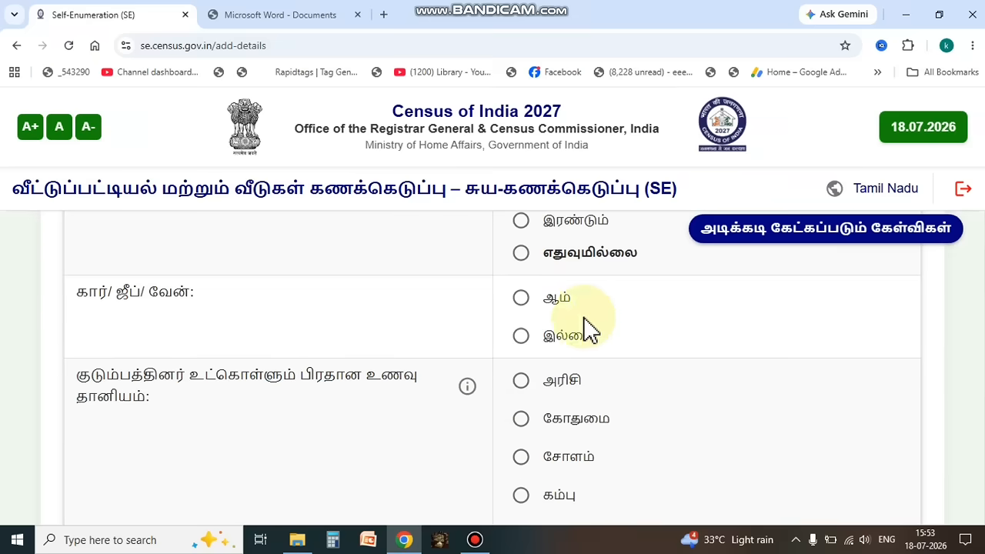
click(523, 336)
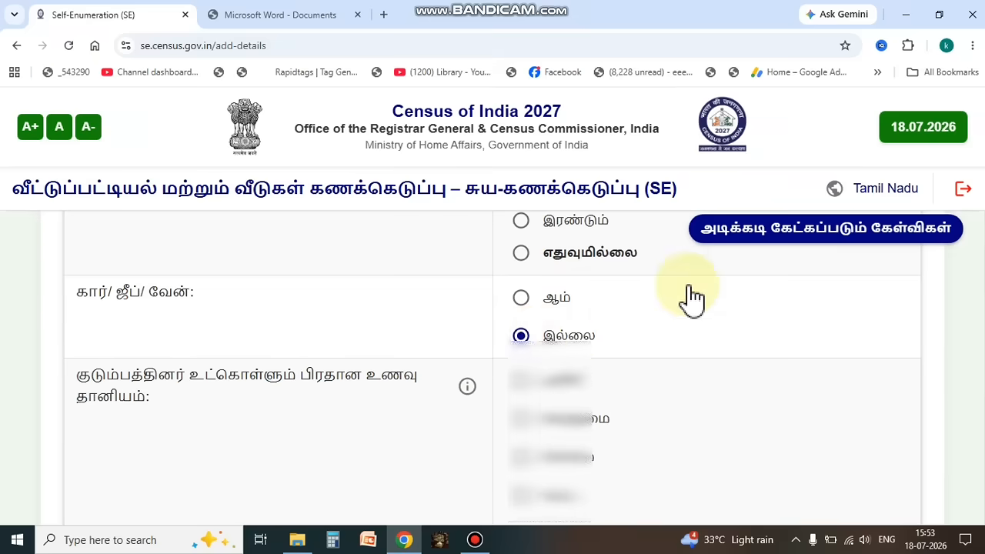
scroll(689, 297, down, 2)
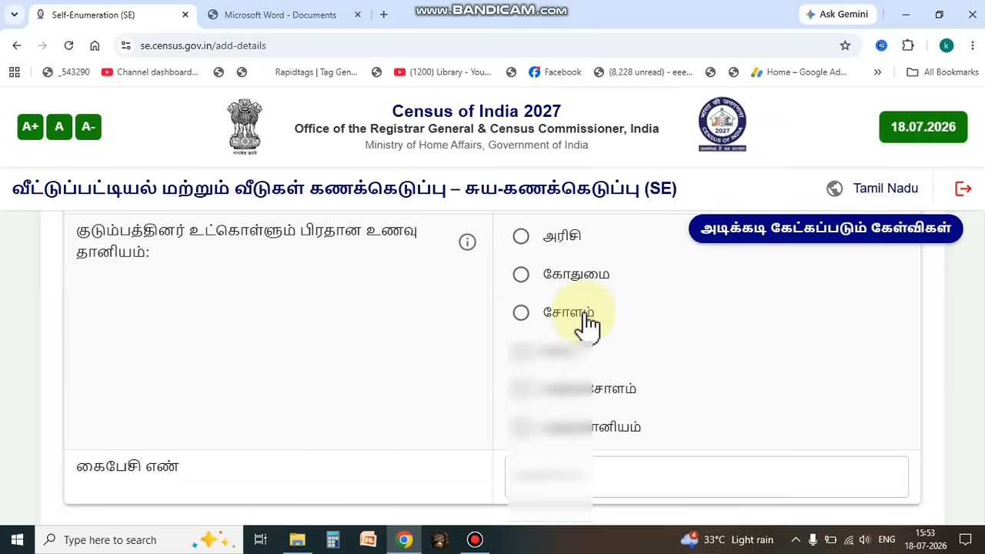
click(522, 238)
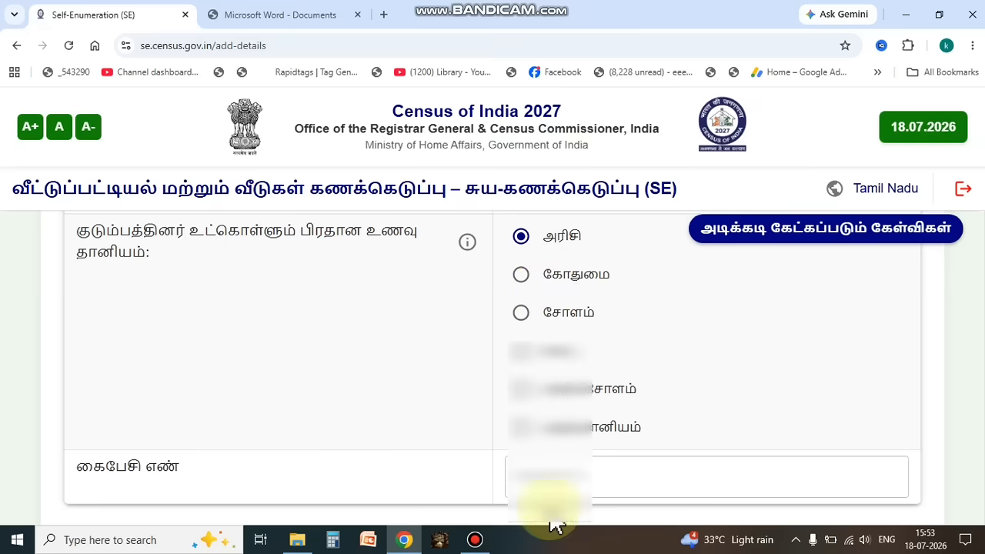
Step: Save the household assets answers and confirm continuing to the final preview
scroll(700, 445, down, 2)
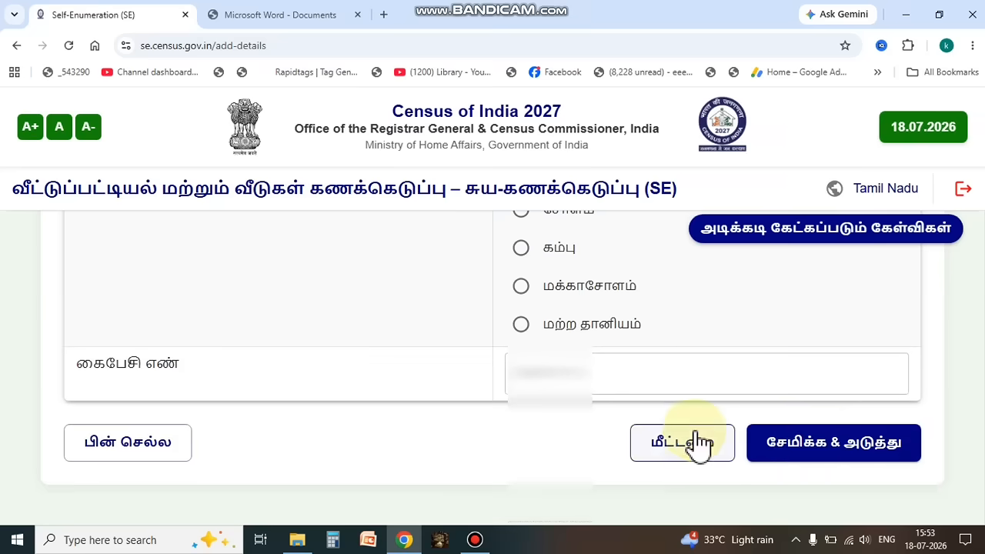
click(833, 454)
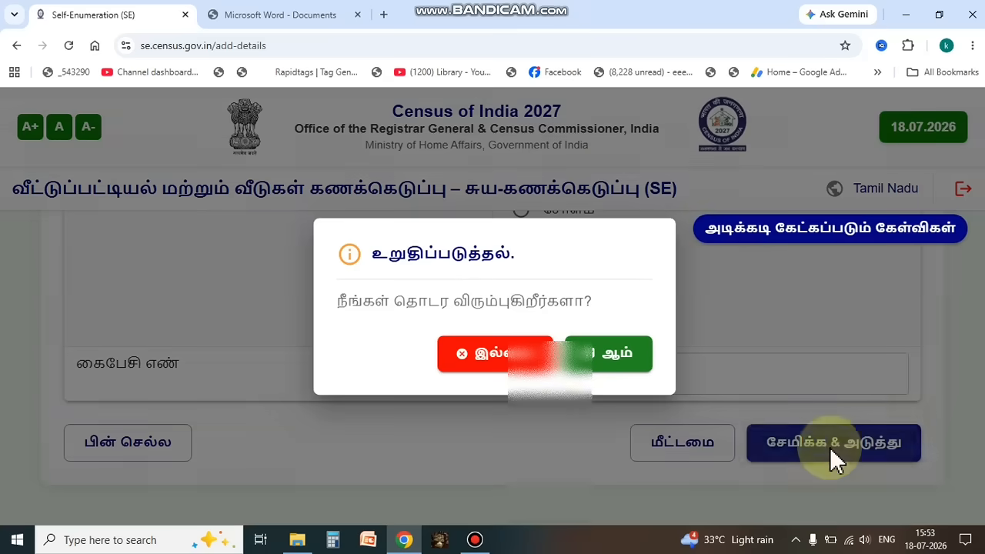
click(595, 365)
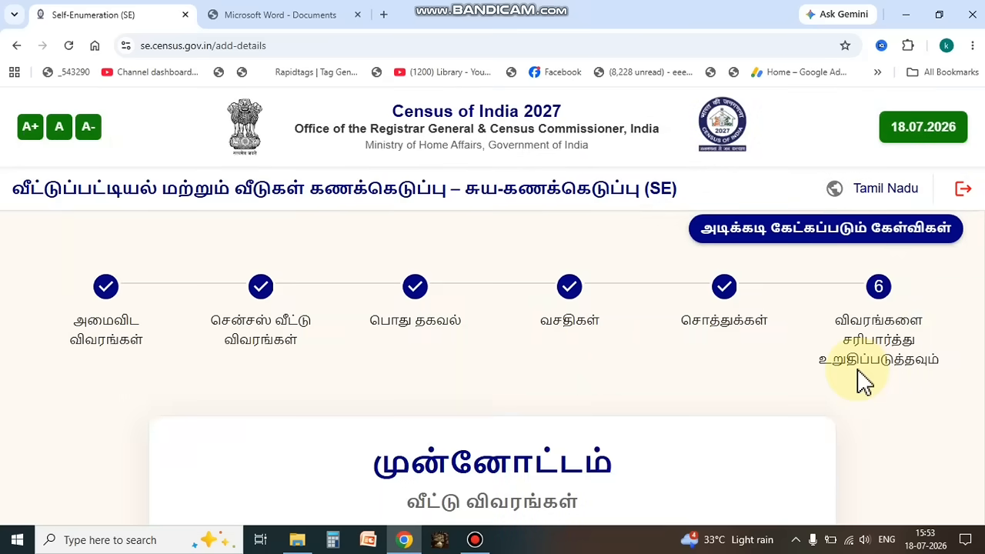
Step: Review the preview of all entered details, from location and census house through household head, facilities, assets and mobile number
scroll(865, 379, down, 4)
scroll(864, 379, down, 1)
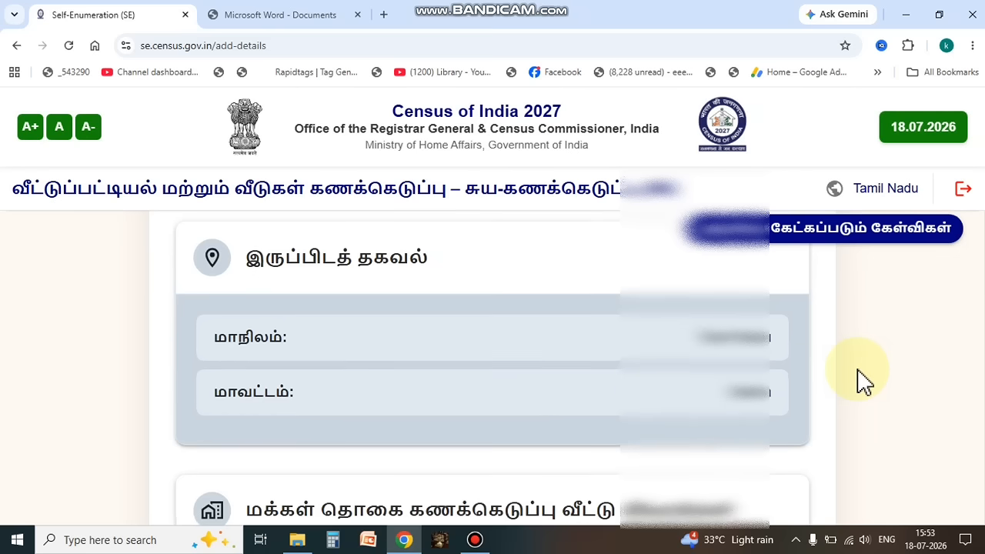
scroll(777, 419, down, 3)
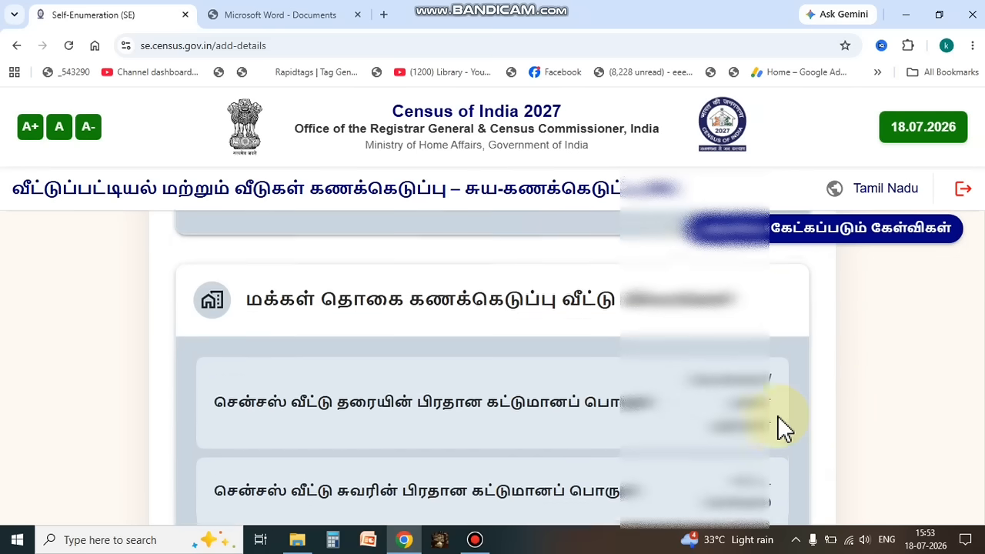
scroll(779, 419, down, 1)
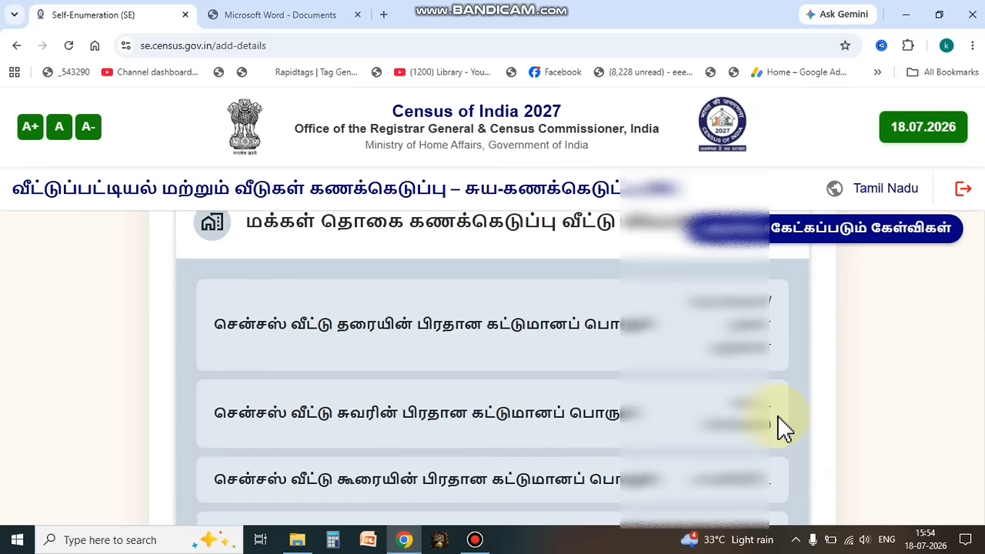
scroll(778, 417, down, 4)
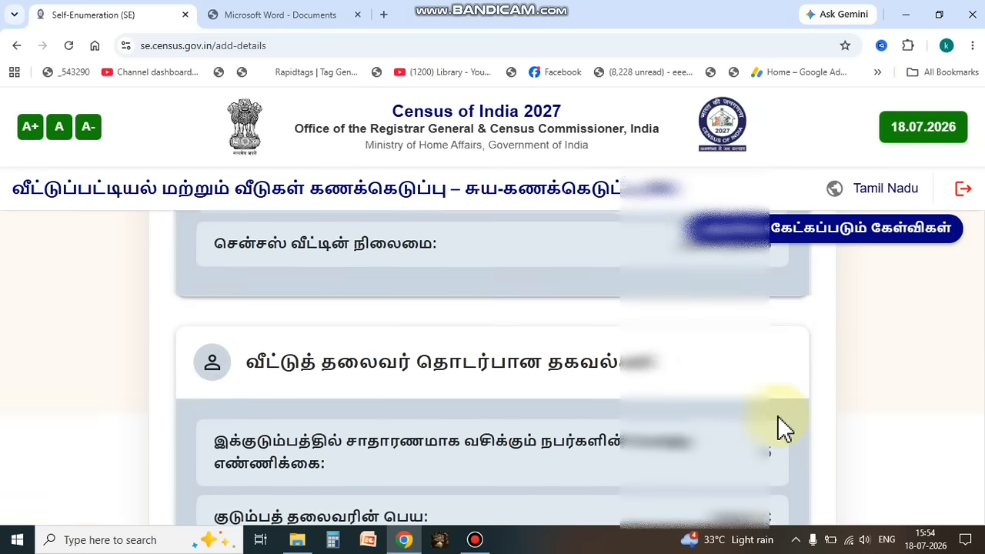
scroll(779, 422, down, 12)
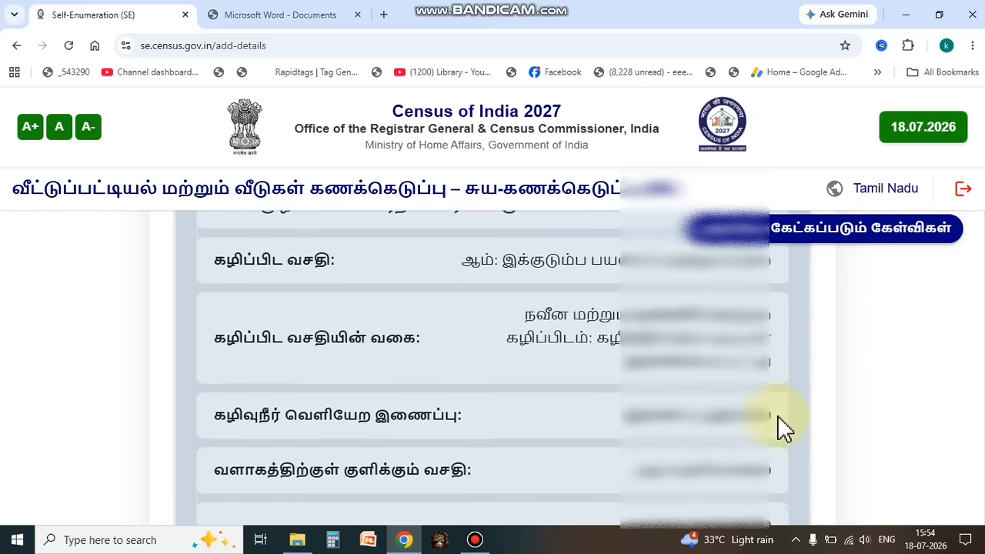
scroll(778, 417, down, 9)
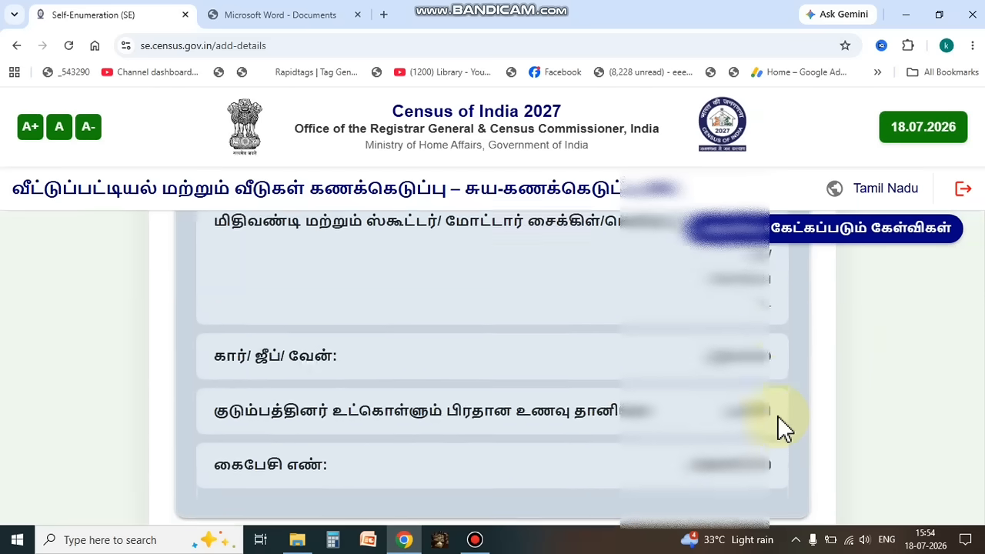
Step: Submit the completed self-enumeration form and confirm the final submission
scroll(779, 418, down, 3)
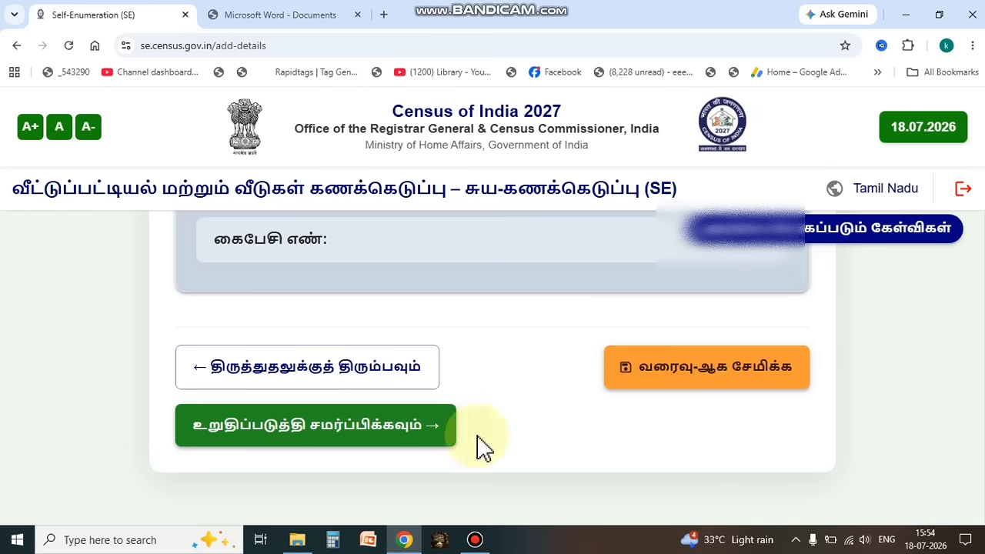
click(315, 436)
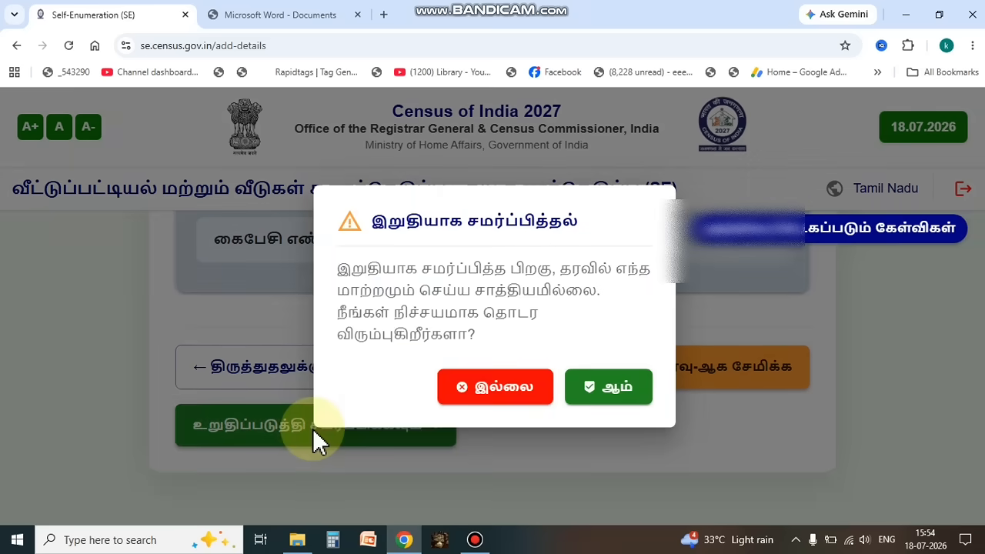
click(608, 390)
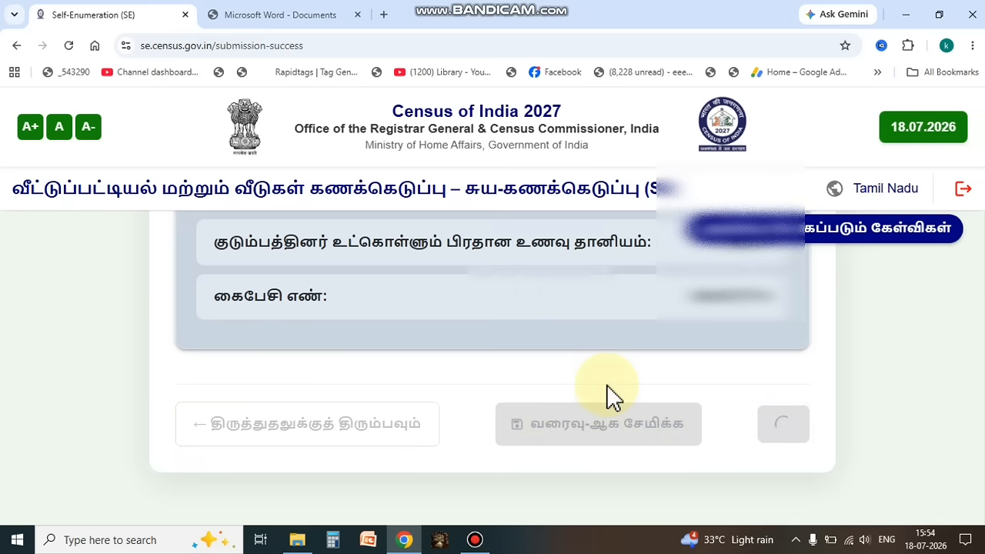